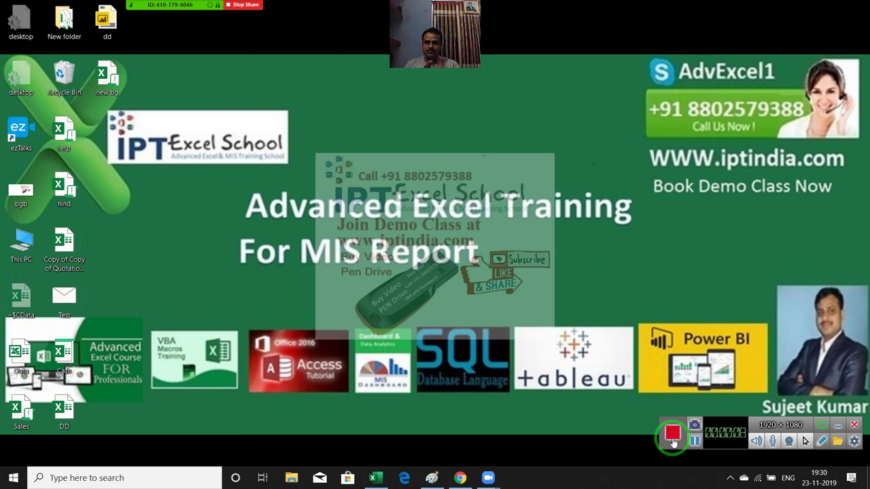
Check the 4 attendees in Zoom's participant list, then close the Participants window
mouse_move(204, 5)
left_click(146, 13)
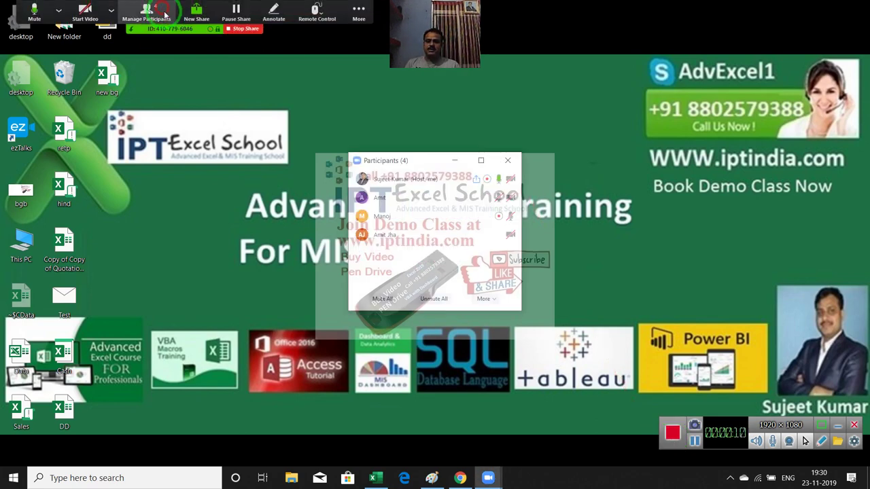
left_click(511, 166)
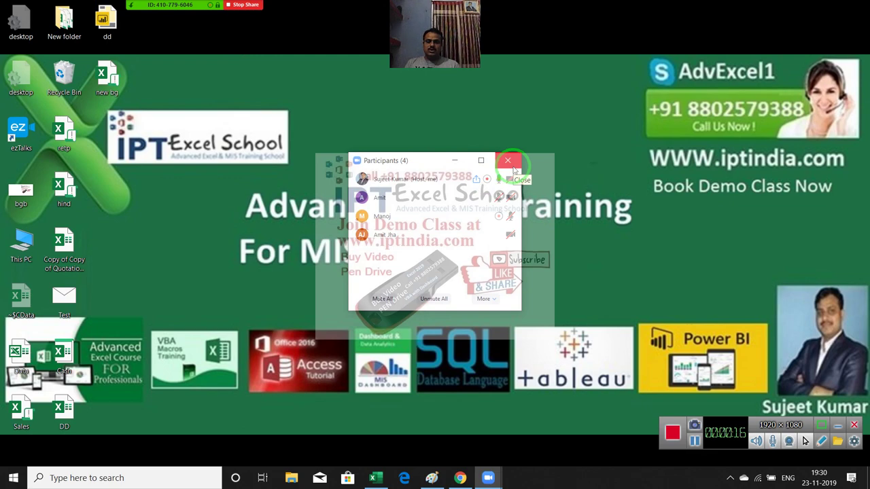
left_click(513, 168)
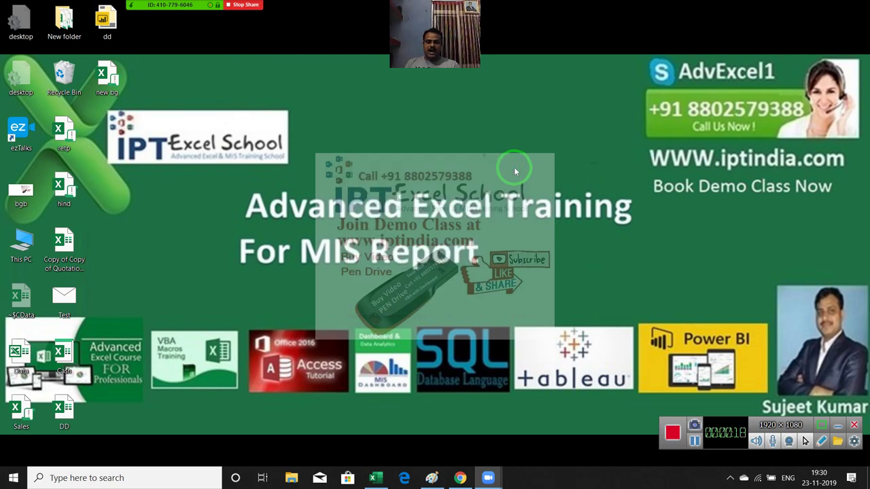
In a new Chrome tab, search Google for 'power bi download'
left_click(461, 479)
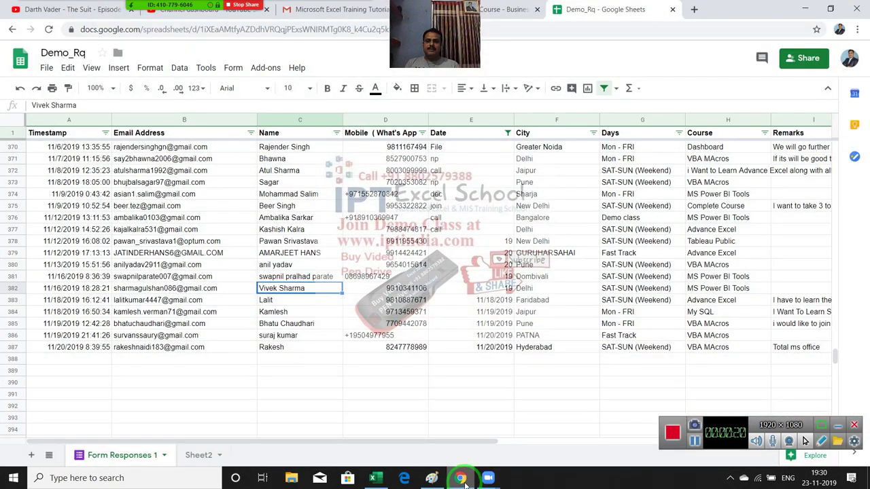
left_click(697, 14)
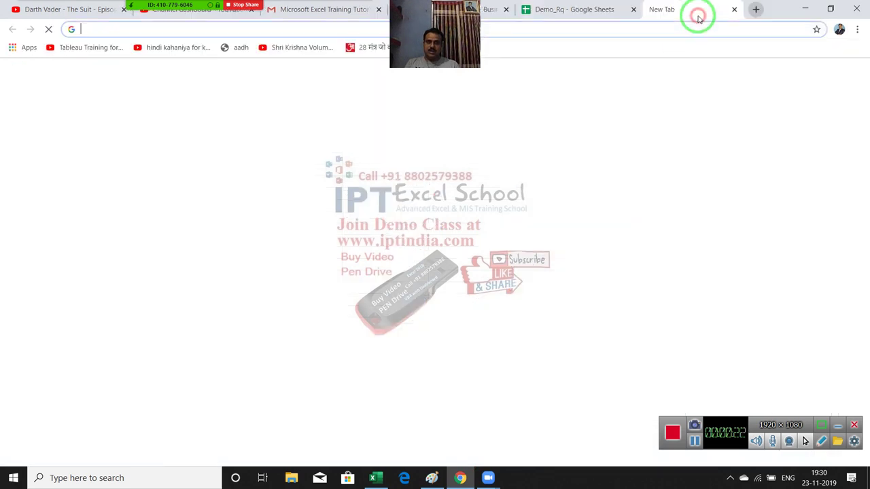
type("GOogle.com")
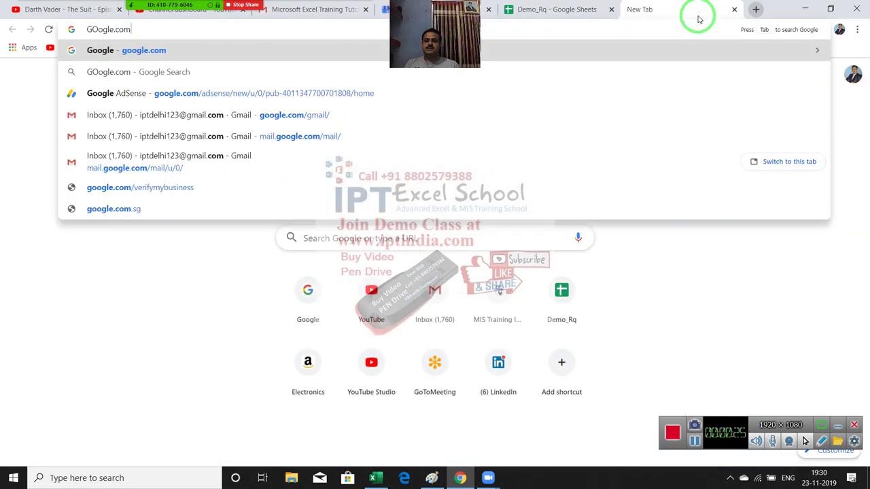
key("Return")
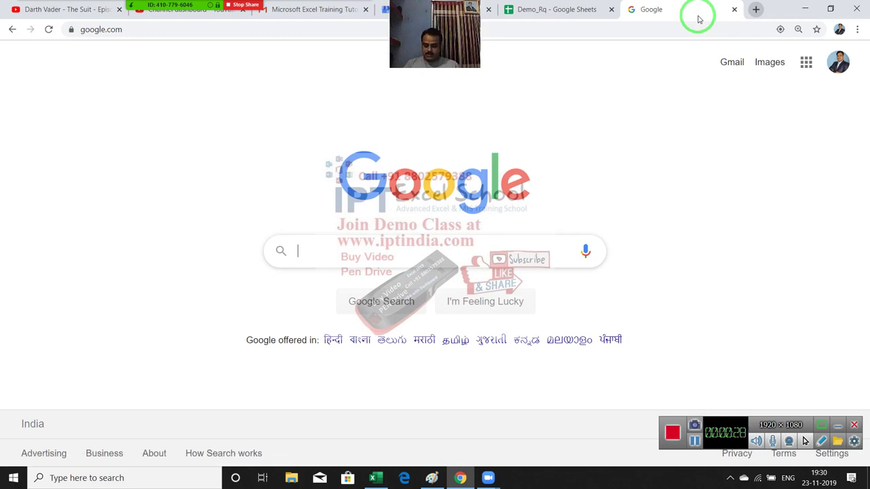
type("POWE")
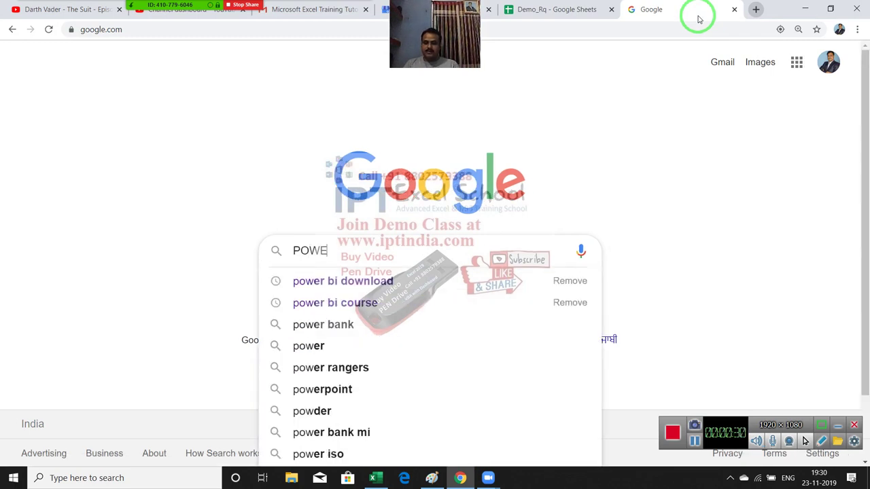
type("R")
key("Down")
key("Return")
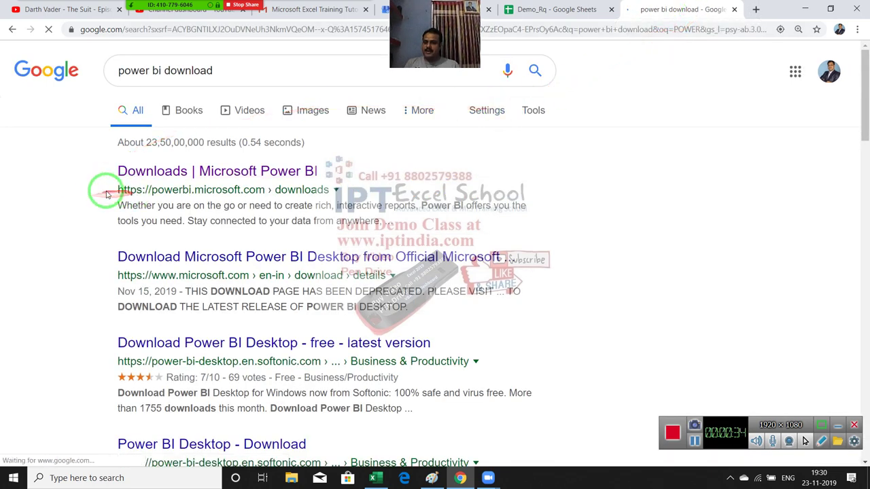
Highlight the Microsoft Power BI, softonic and Intellipaat results on the results page
left_click_drag(102, 182, 250, 189)
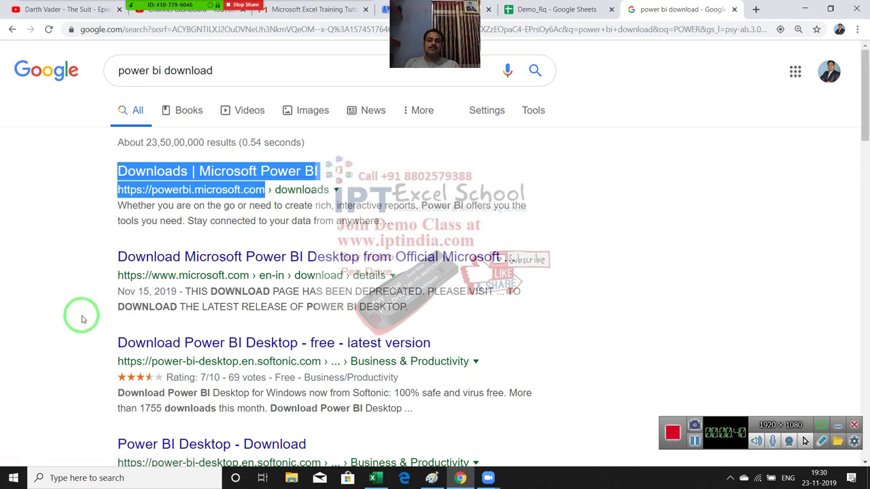
scroll(81, 287, "down", 2)
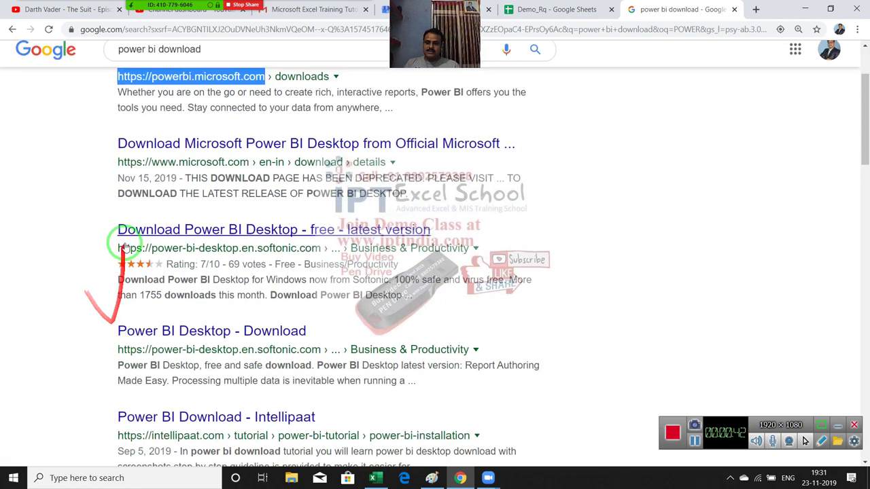
left_click_drag(108, 243, 249, 249)
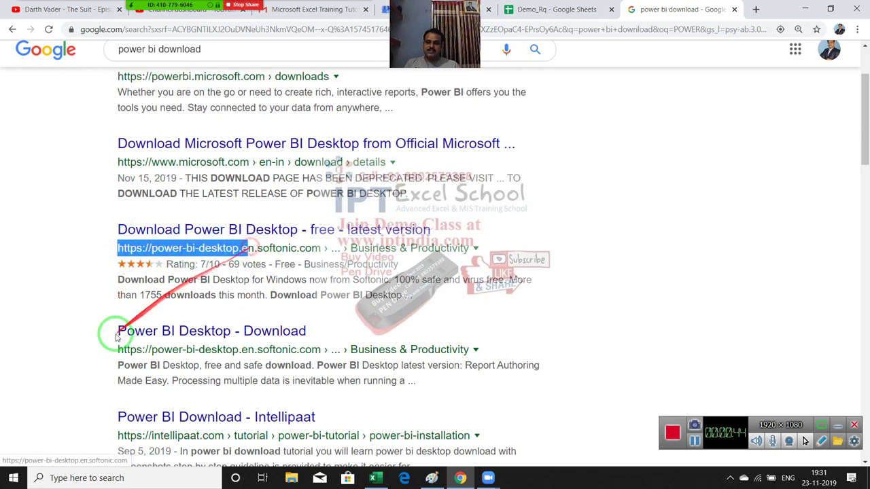
left_click_drag(116, 350, 229, 351)
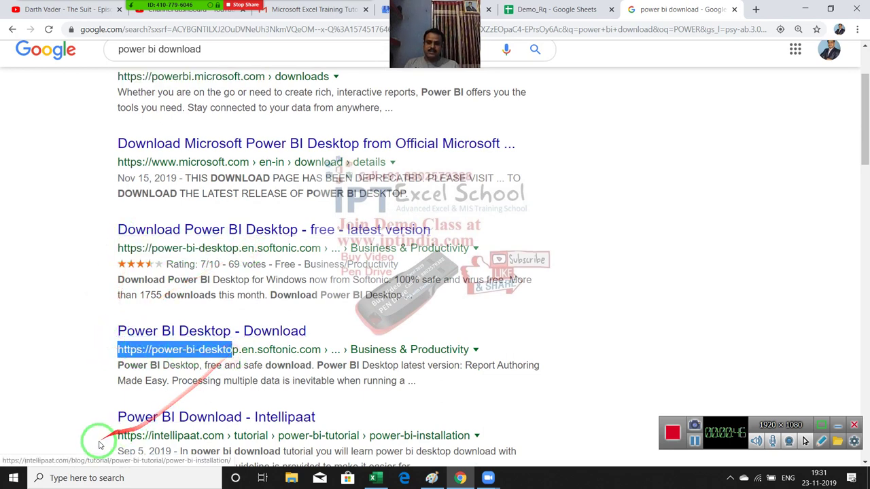
left_click(123, 436)
left_click_drag(124, 435, 279, 449)
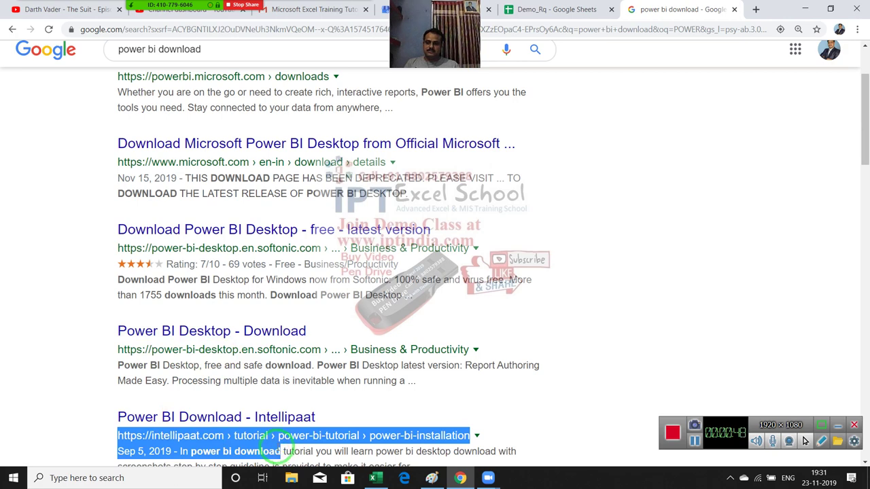
scroll(276, 442, "up", 3)
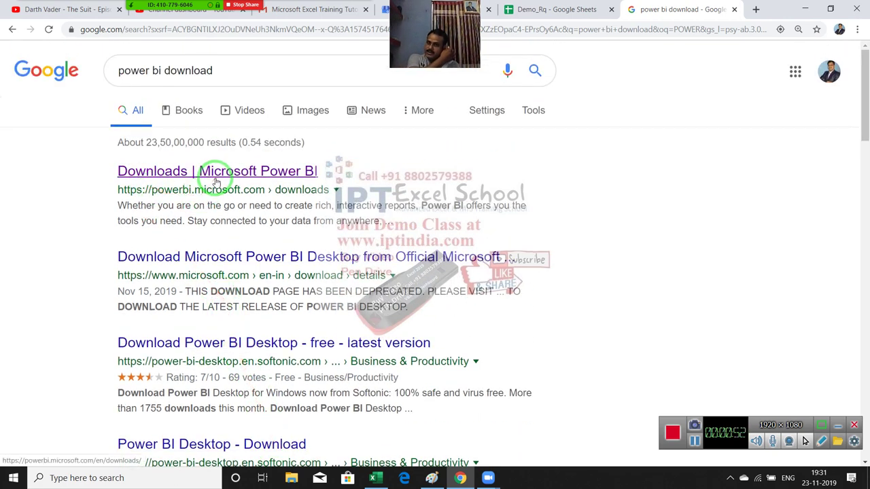
Open the official 'Downloads | Microsoft Power BI' page and locate the Power BI Desktop section
left_click(215, 176)
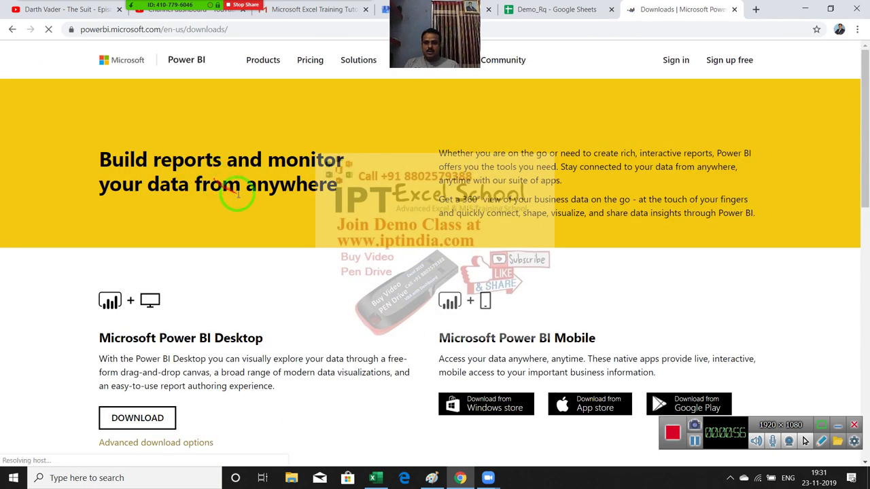
scroll(319, 348, "down", 3)
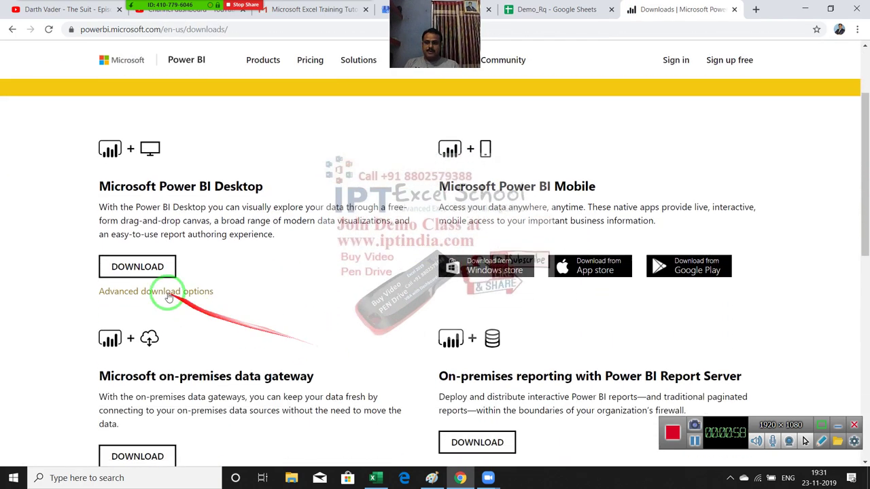
mouse_move(95, 185)
left_mouse_down()
mouse_move(592, 185)
mouse_move(539, 185)
left_mouse_up()
scroll(481, 238, "down", 1)
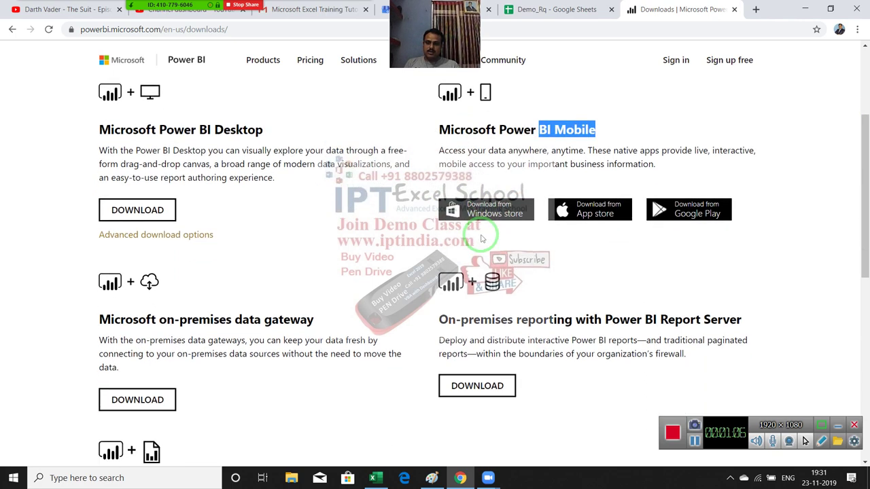
left_click_drag(85, 321, 309, 317)
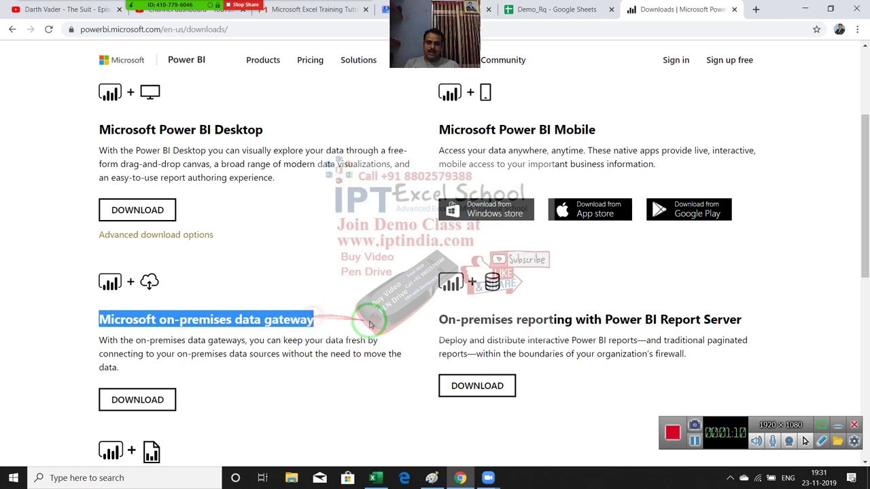
scroll(391, 316, "down", 2)
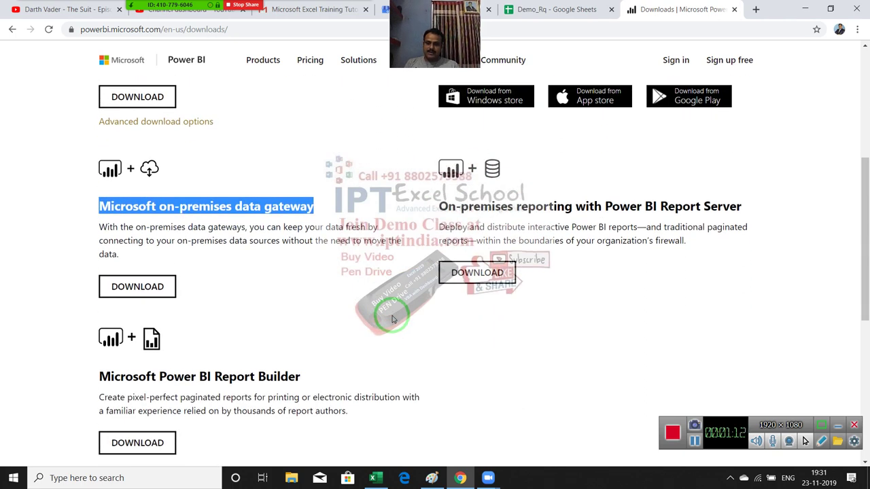
scroll(392, 319, "up", 2)
scroll(397, 312, "up", 2)
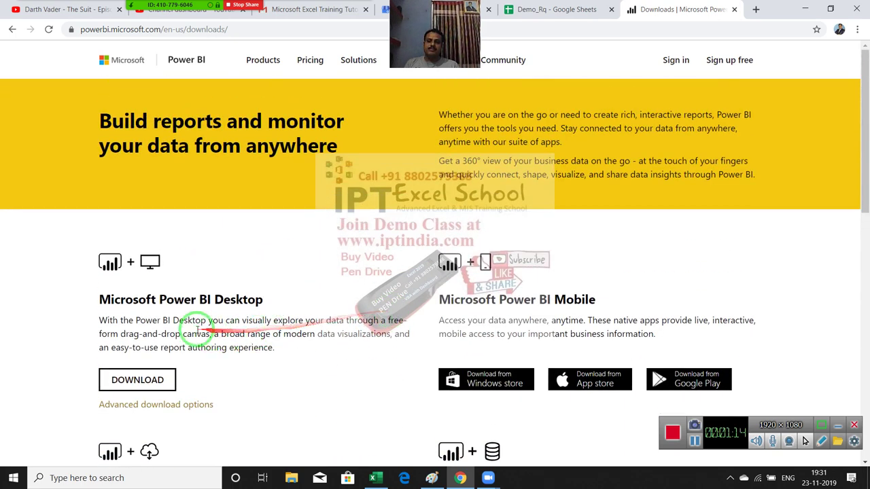
left_click_drag(95, 297, 237, 299)
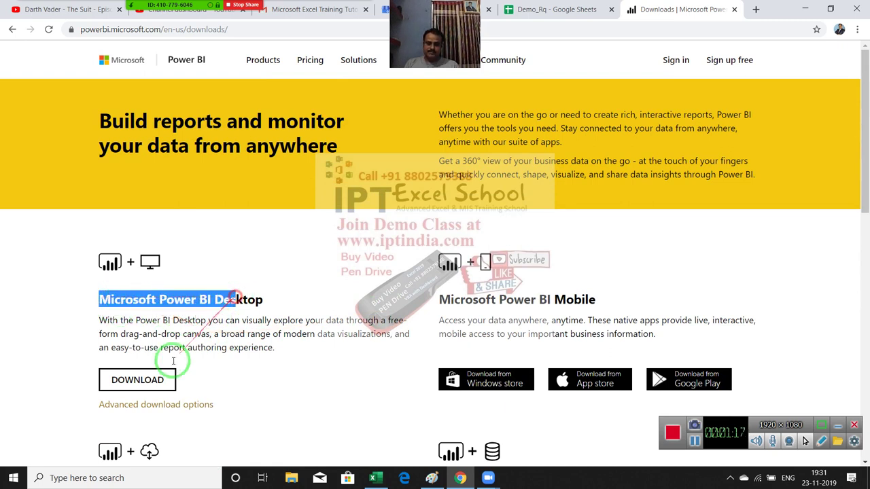
Cancel the Microsoft Store download redirect and choose 'Advanced download options' instead
left_click(140, 382)
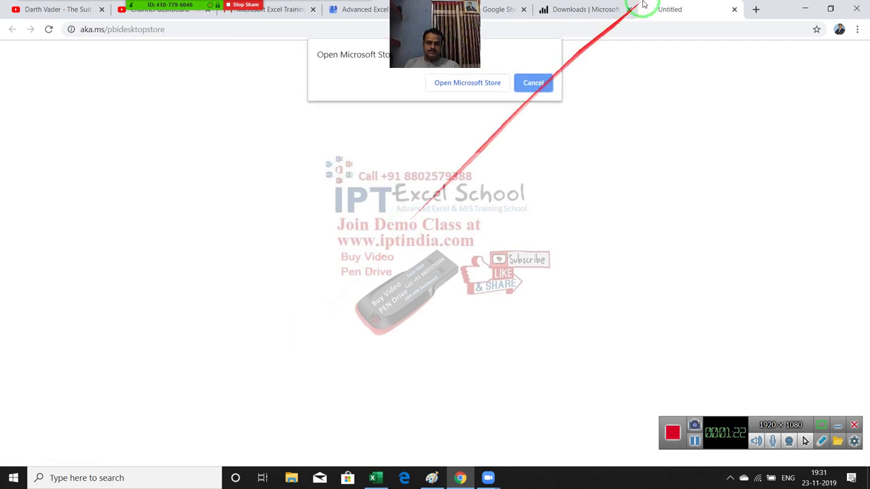
left_click(735, 9)
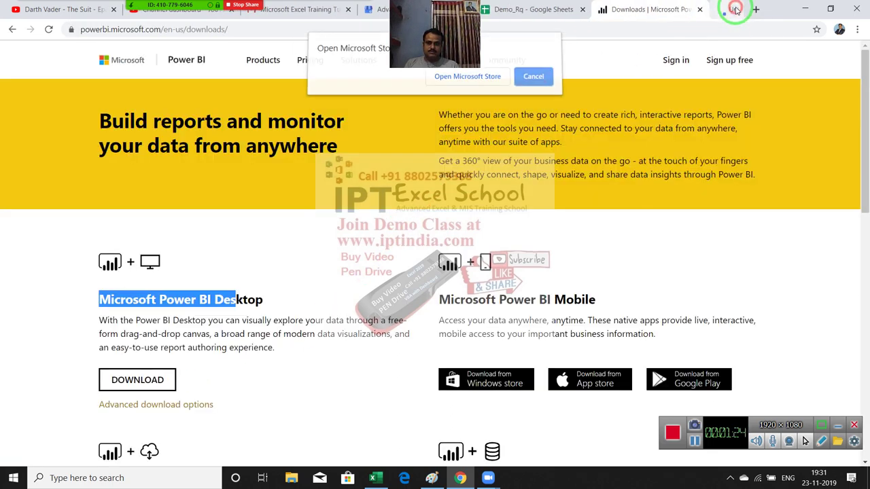
left_click(141, 384)
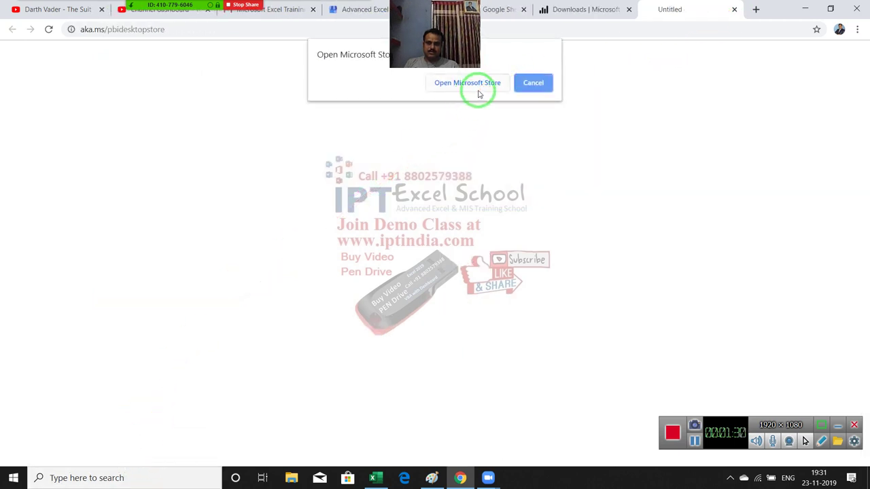
left_click(533, 92)
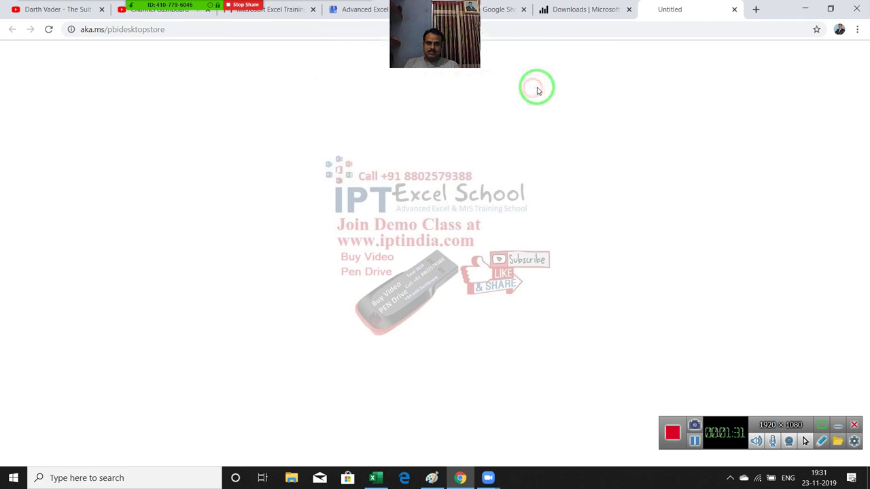
left_click(734, 13)
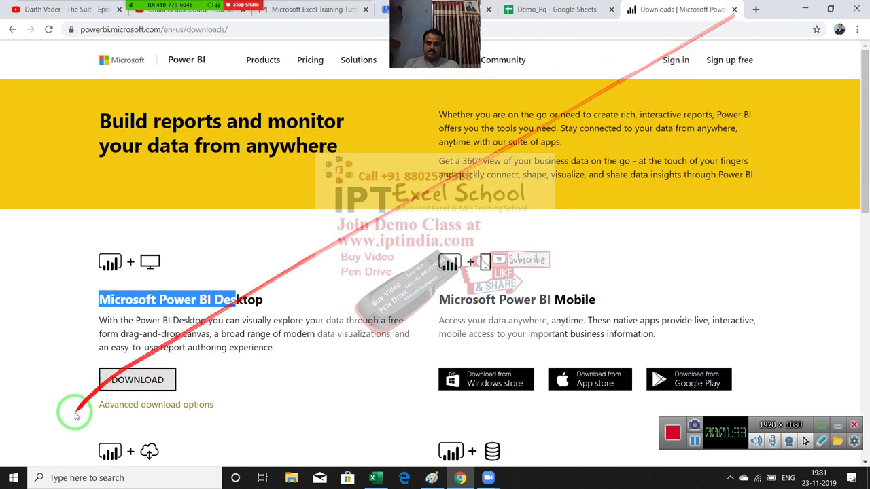
left_click(129, 410)
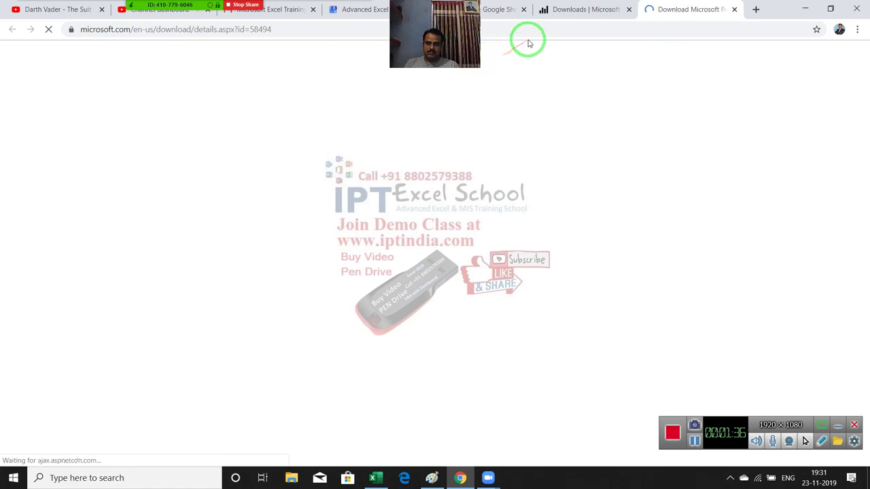
Select PBIDesktopSetup_x64.exe on the Download Center page and start its download
scroll(460, 196, "down", 3)
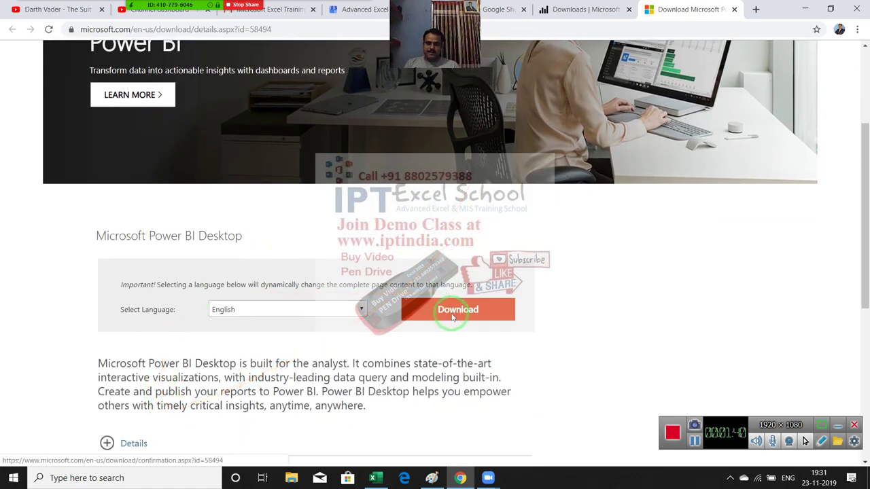
left_click(571, 10)
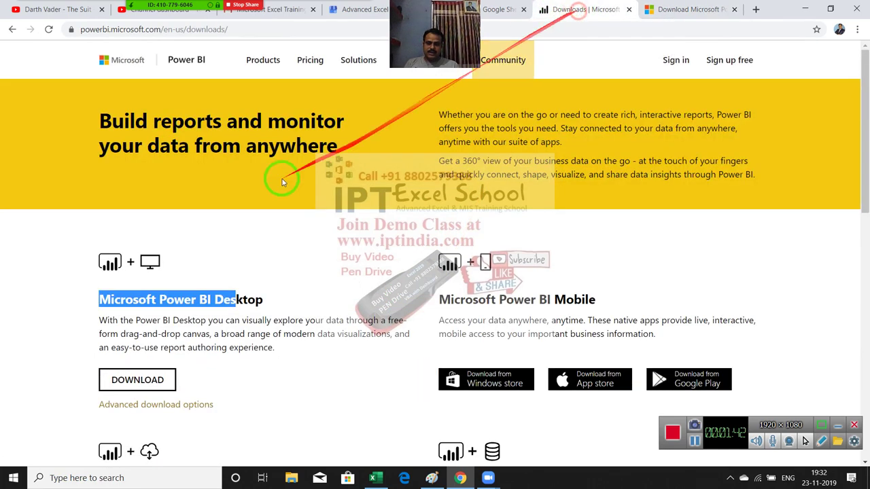
left_click(140, 378)
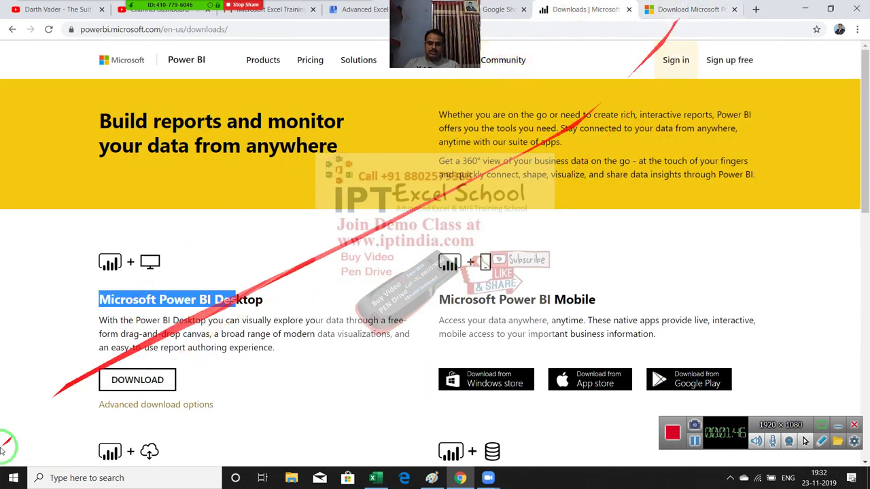
left_click(693, 9)
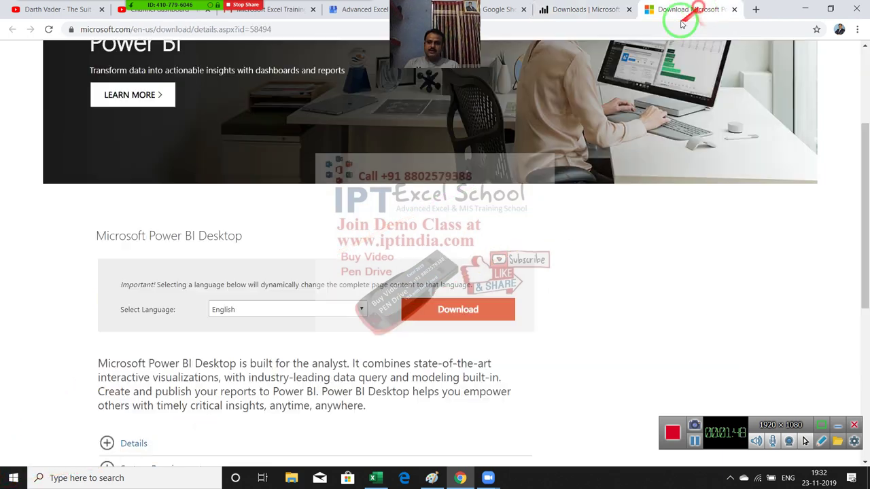
left_click(462, 317)
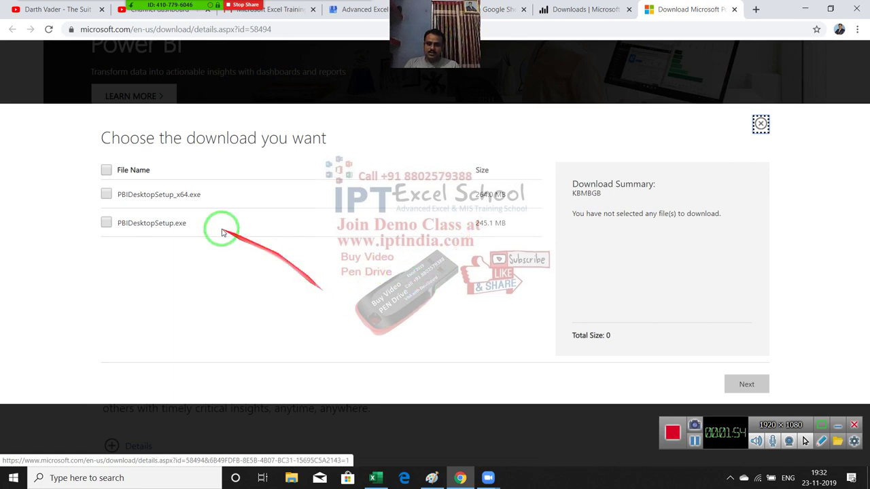
left_click(186, 195)
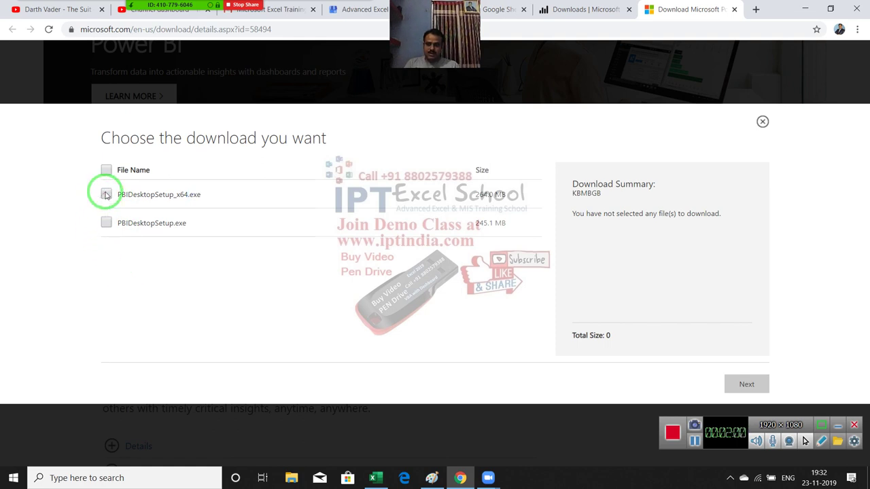
left_click(106, 195)
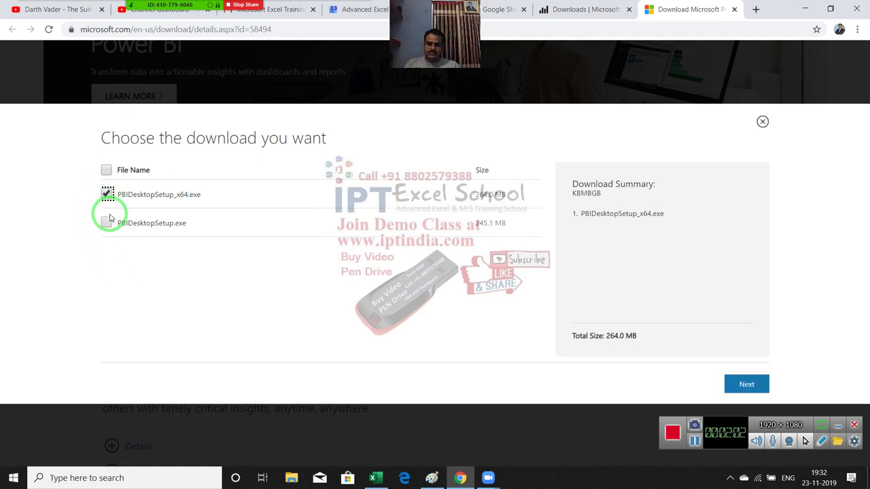
left_click(745, 385)
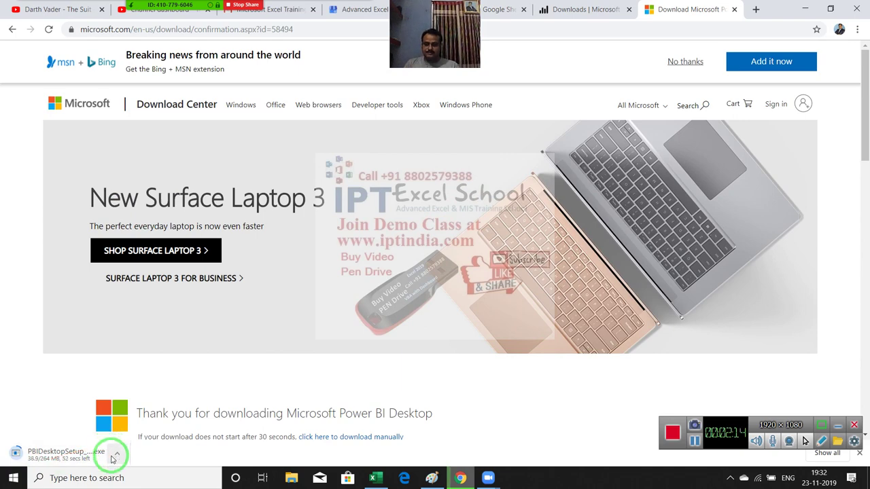
left_click(294, 483)
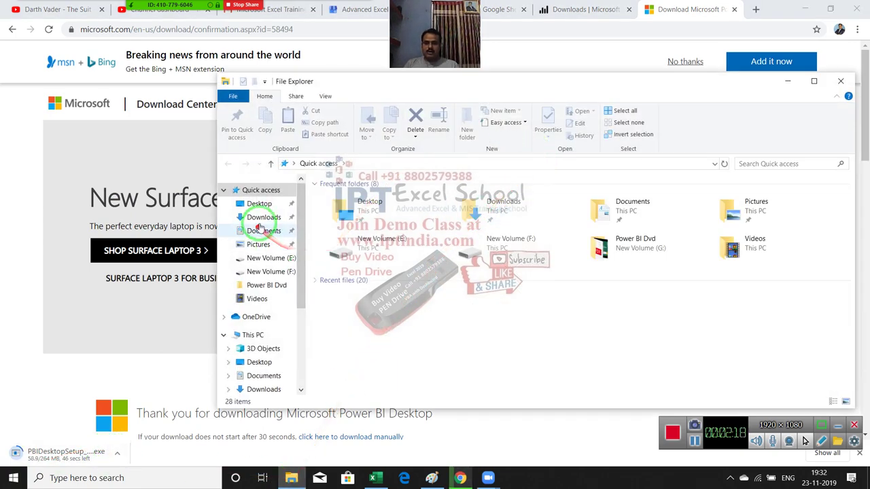
left_click(261, 218)
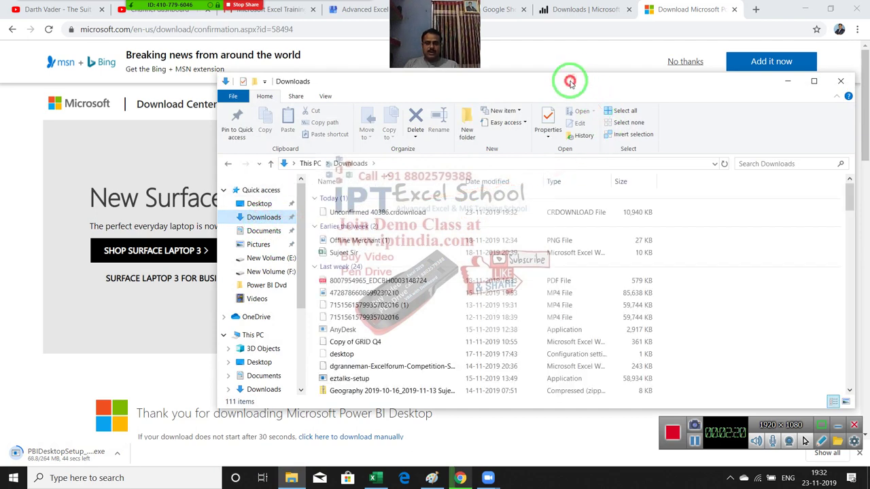
double_click(569, 81)
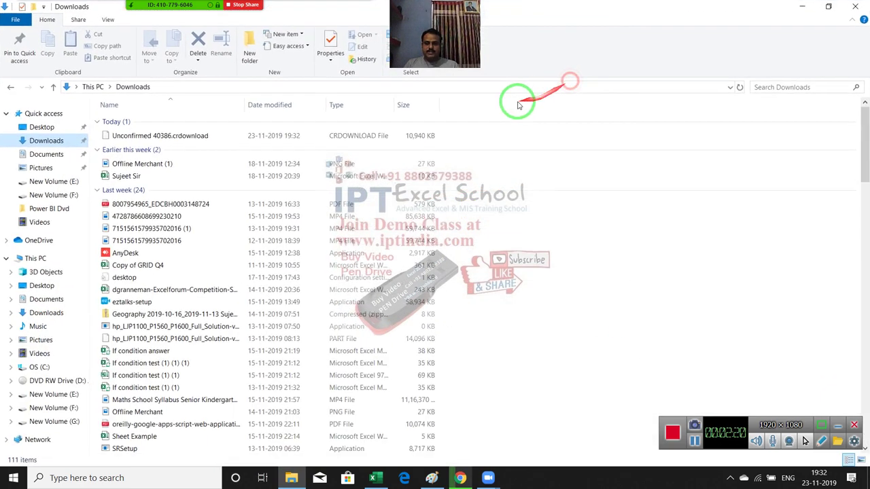
left_click(800, 87)
type("POWER")
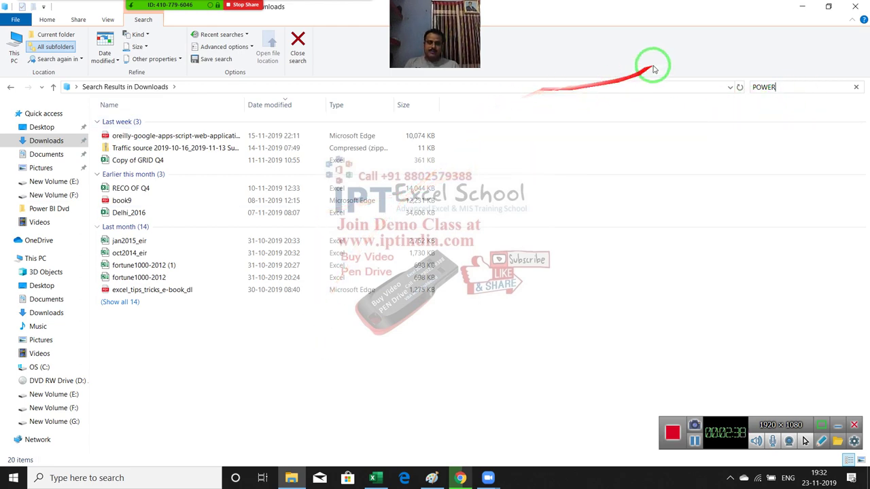
left_click(799, 7)
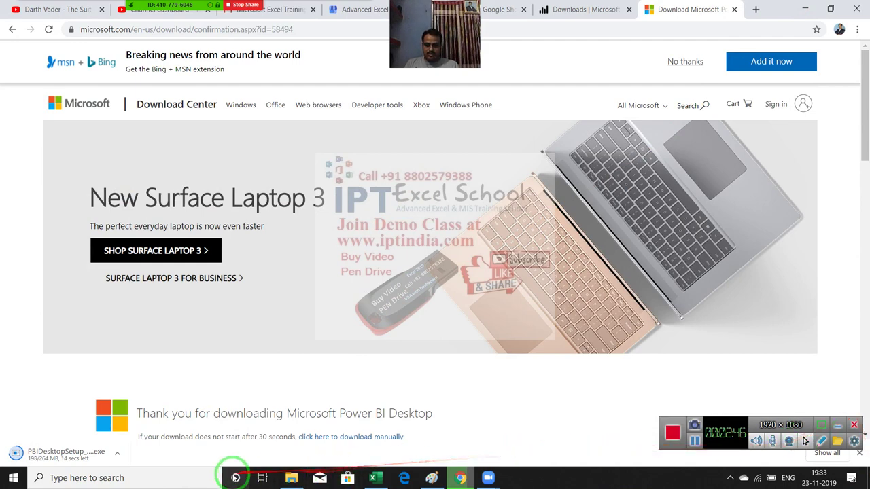
Open Control Panel's Programs and Features and select Microsoft Power BI Desktop (x64)
key("super")
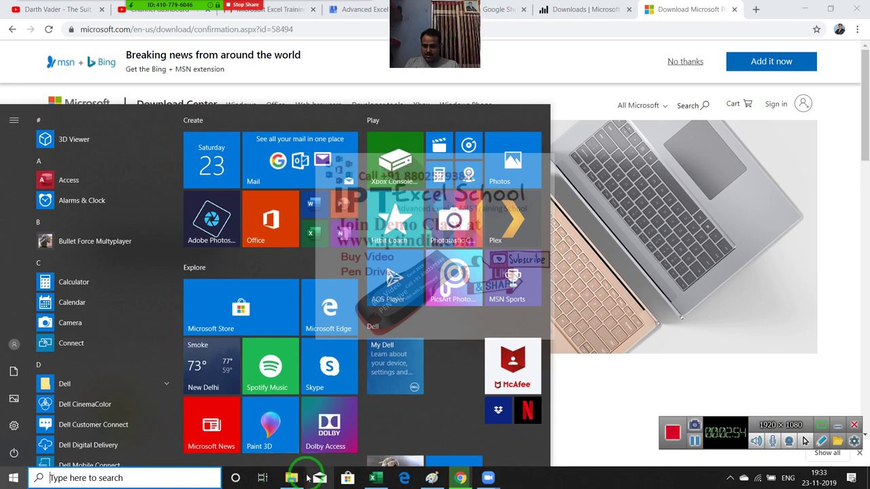
type("co")
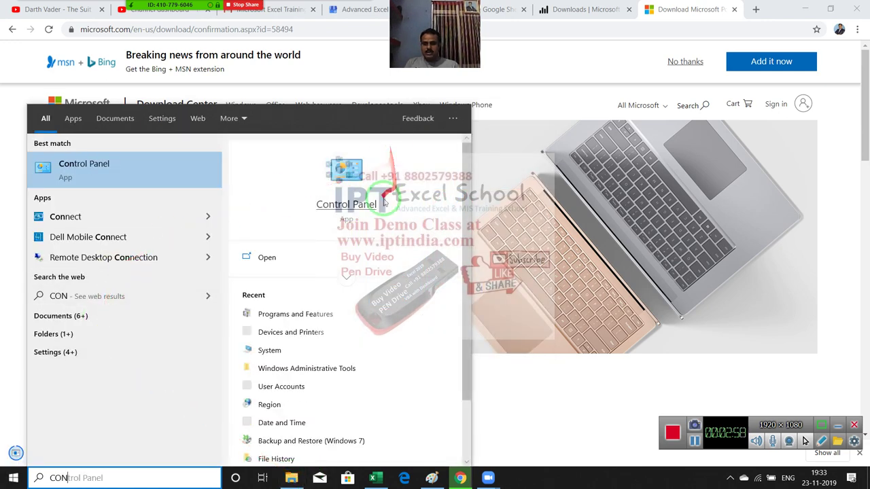
left_click(367, 204)
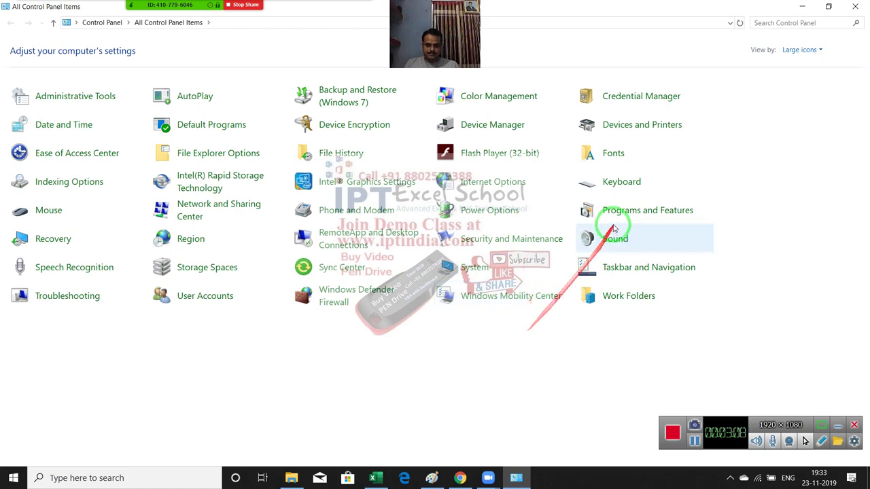
left_click(606, 220)
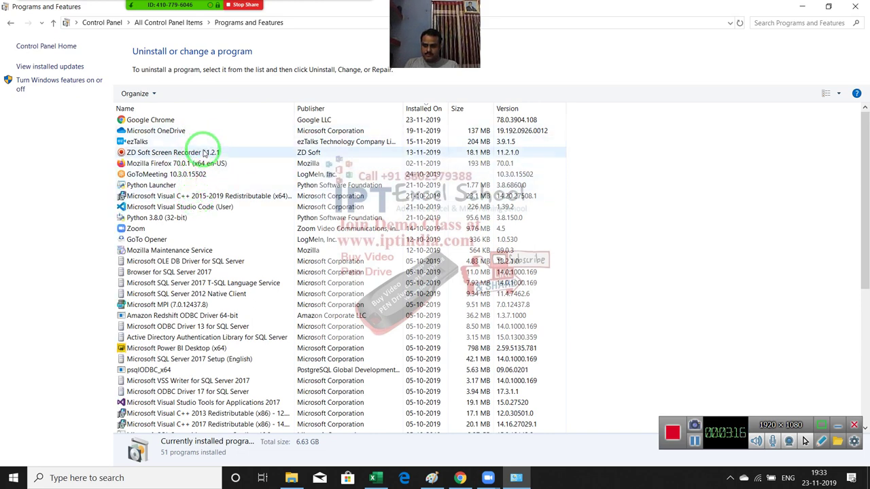
left_click_drag(201, 172, 210, 294)
left_click(206, 349)
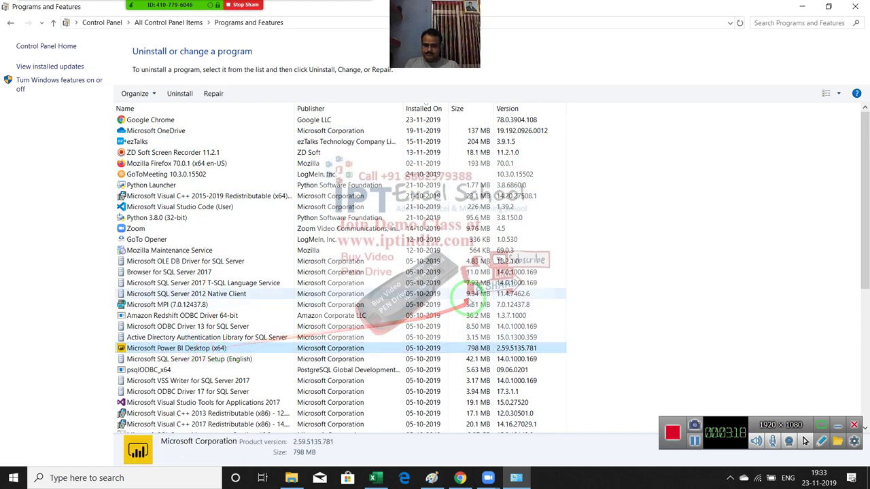
scroll(352, 253, "down", 1)
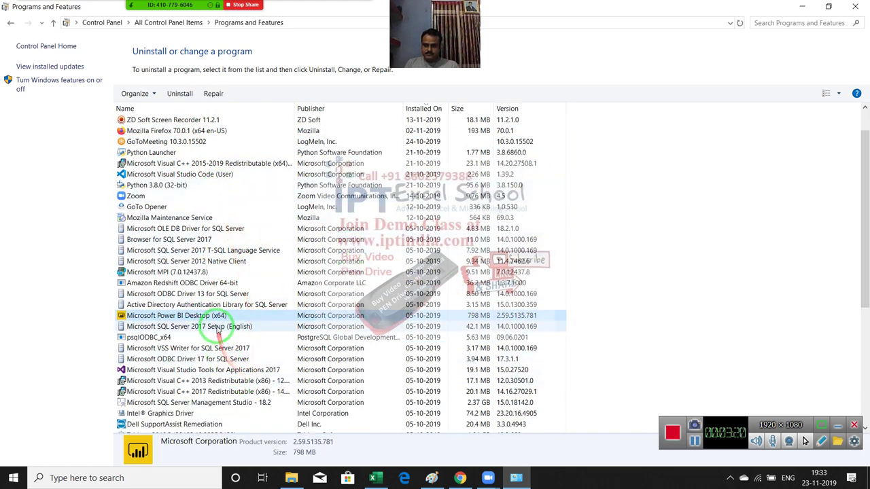
Confirm uninstalling Microsoft Power BI Desktop (x64), then launch the downloaded PBIDesktopSetup_x64.exe
left_click(192, 93)
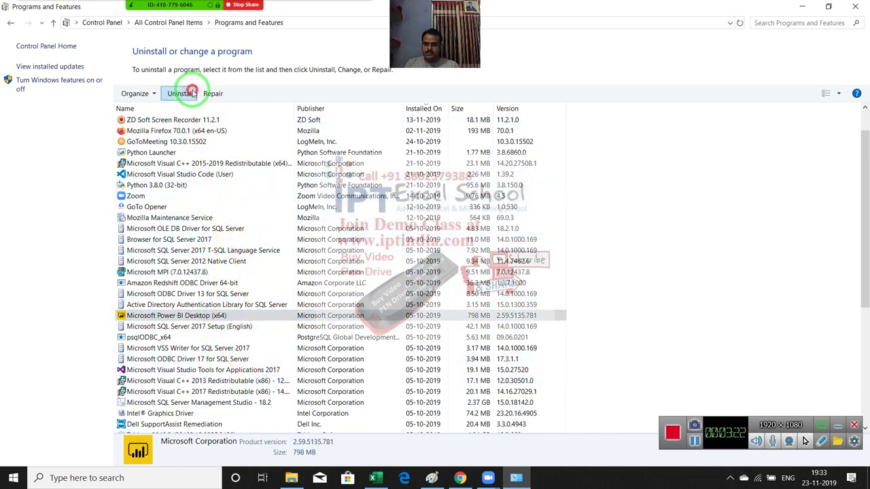
left_click(490, 239)
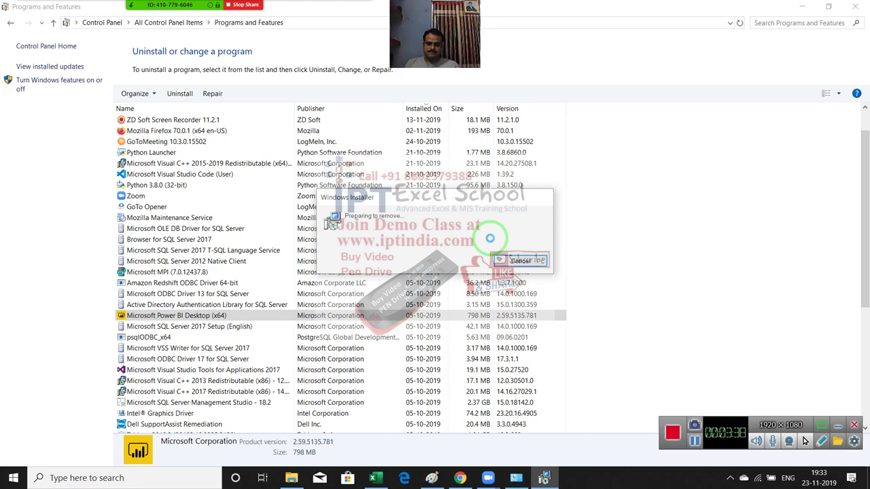
left_click(460, 478)
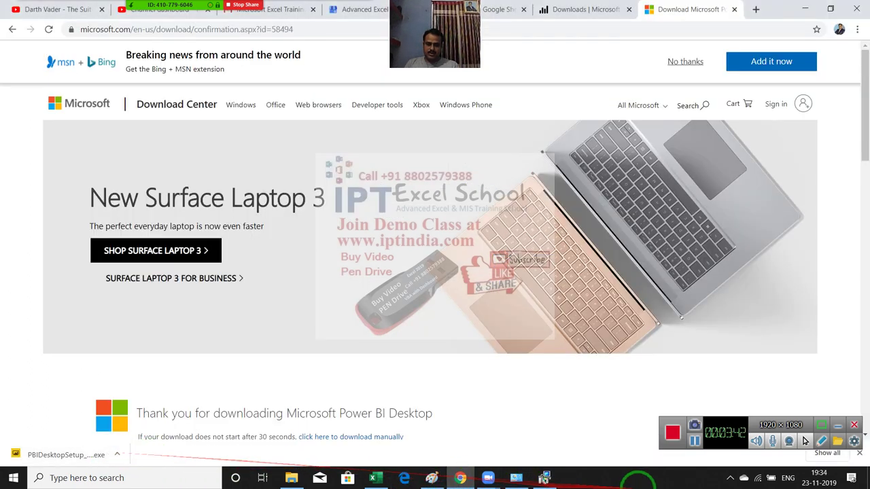
left_click(547, 479)
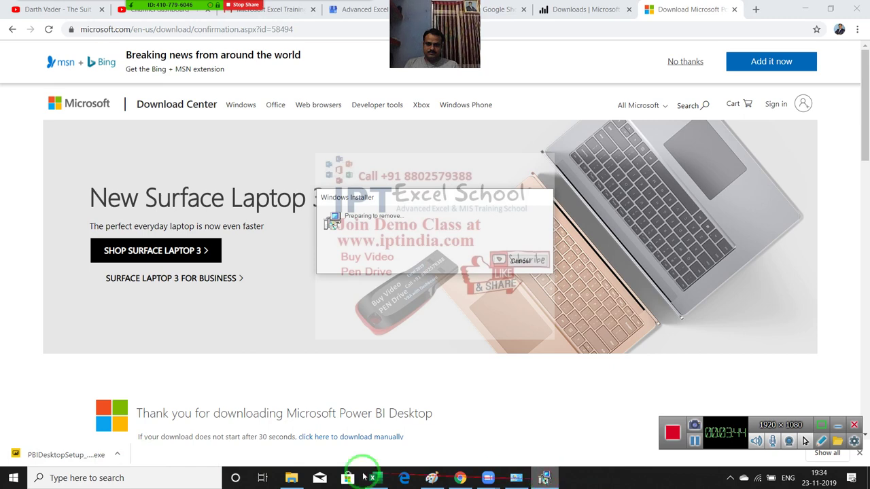
left_click(37, 460)
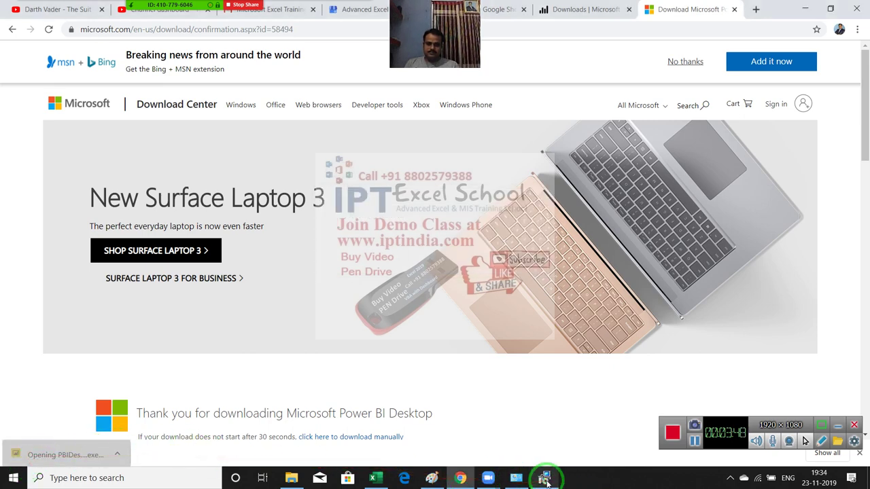
Accept the security warning and wait out the uninstall until the setup wizard's welcome page returns
left_click(807, 11)
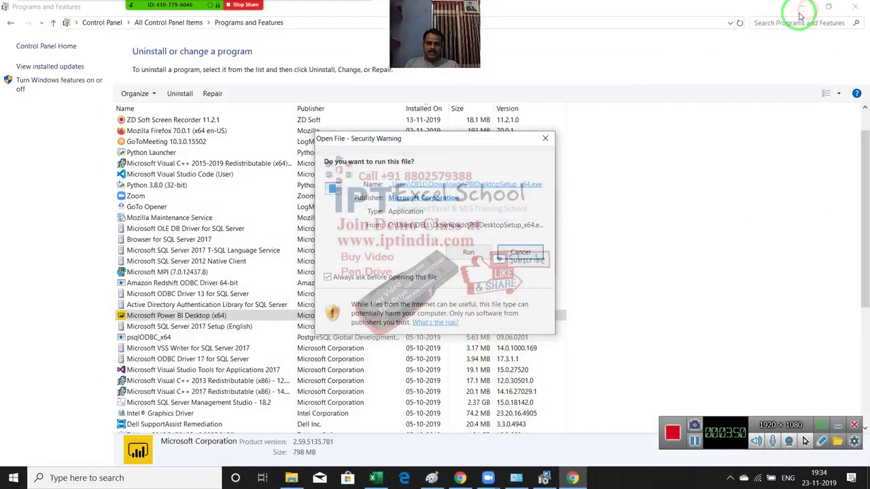
left_click(518, 252)
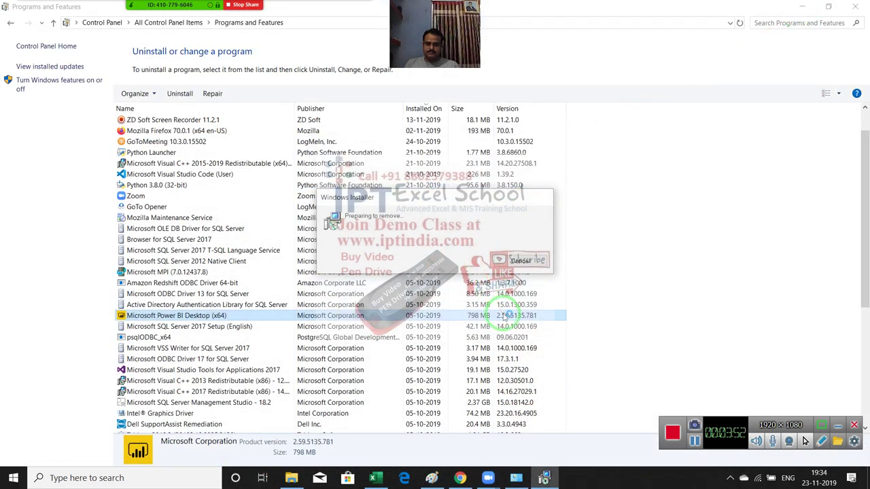
left_click(504, 317)
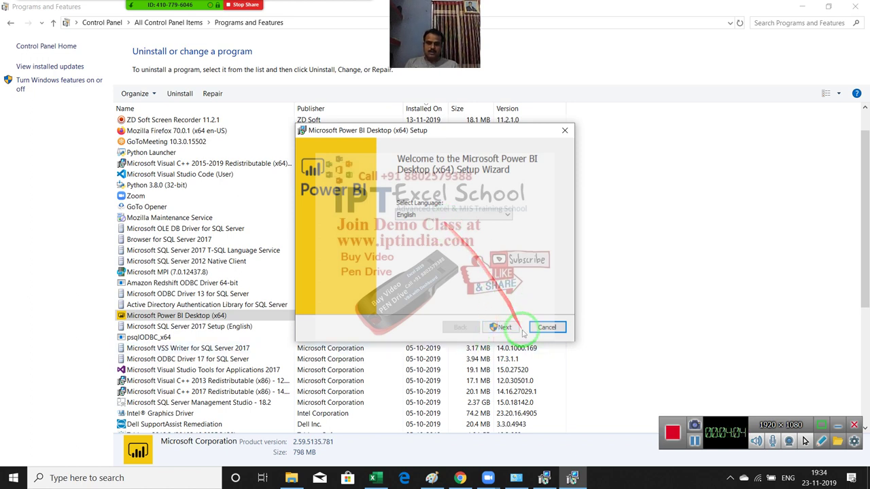
left_click(511, 330)
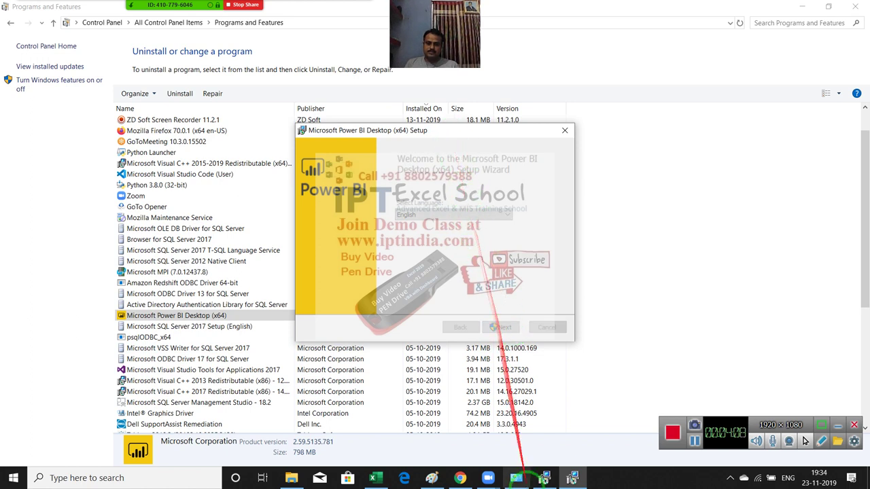
left_click(543, 479)
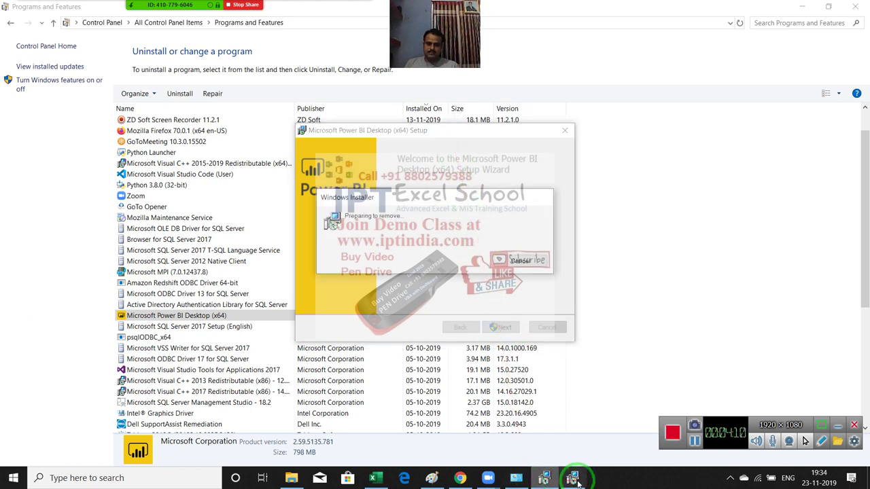
left_click(574, 481)
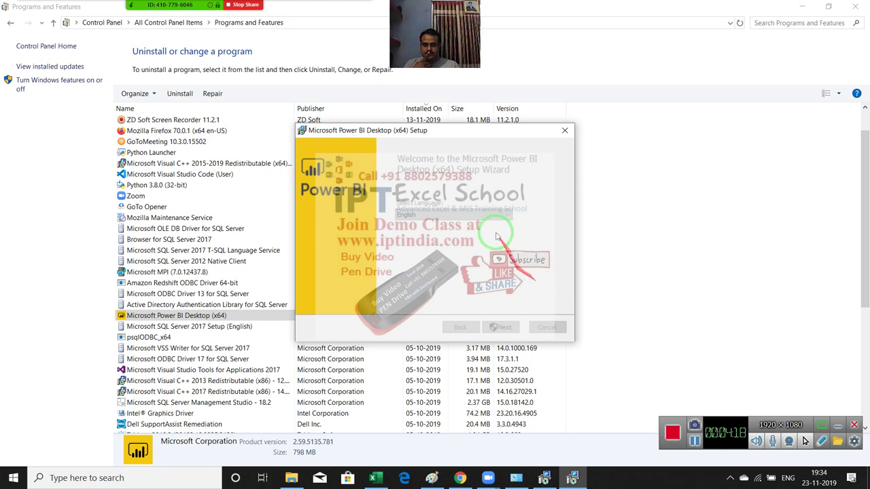
left_click_drag(422, 133, 139, 189)
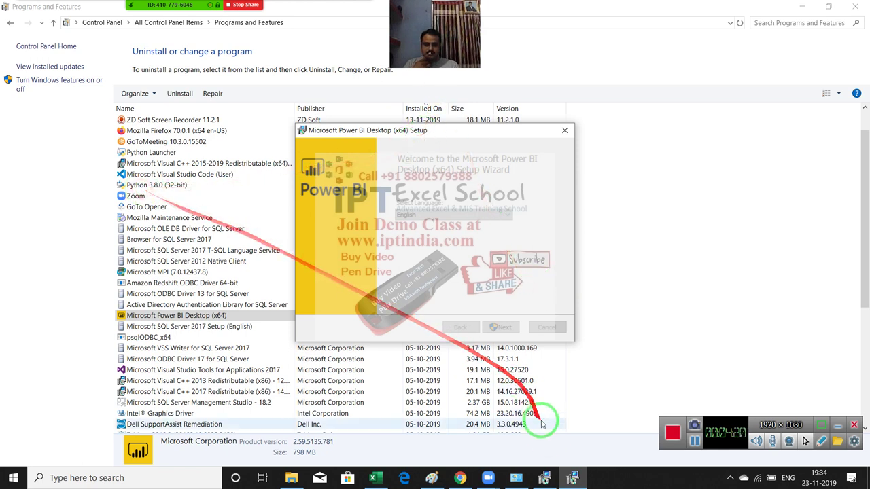
left_click(544, 479)
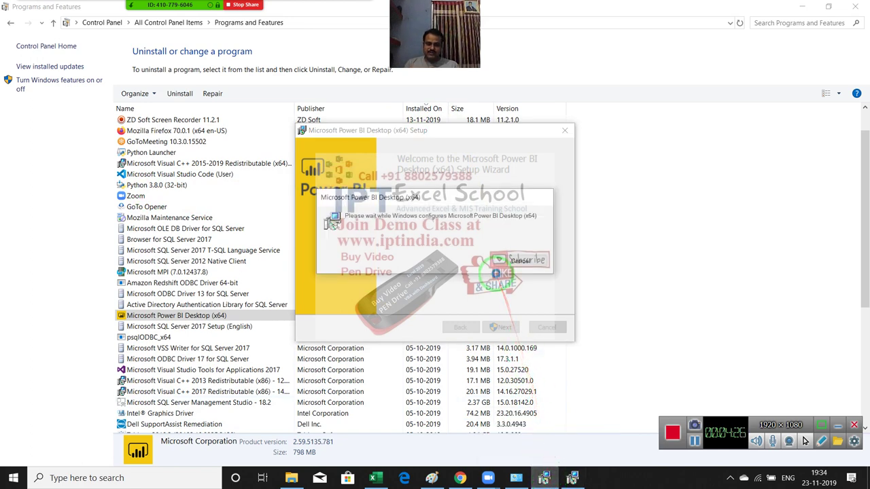
left_click(695, 441)
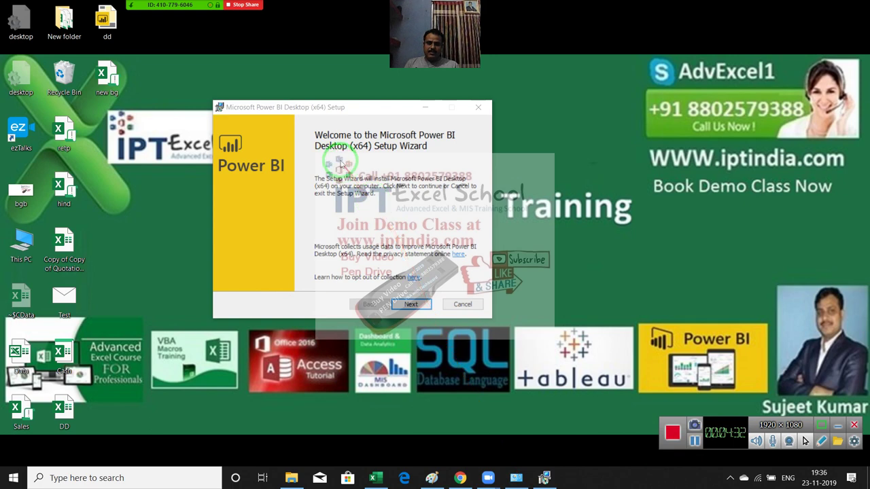
Keep the default install folder, untick 'Create a desktop shortcut', and begin installation
left_click(409, 305)
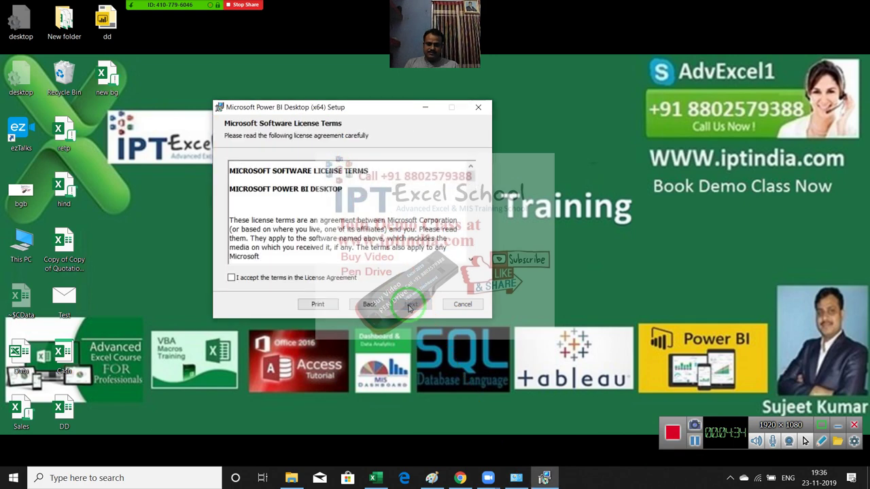
left_click(409, 303)
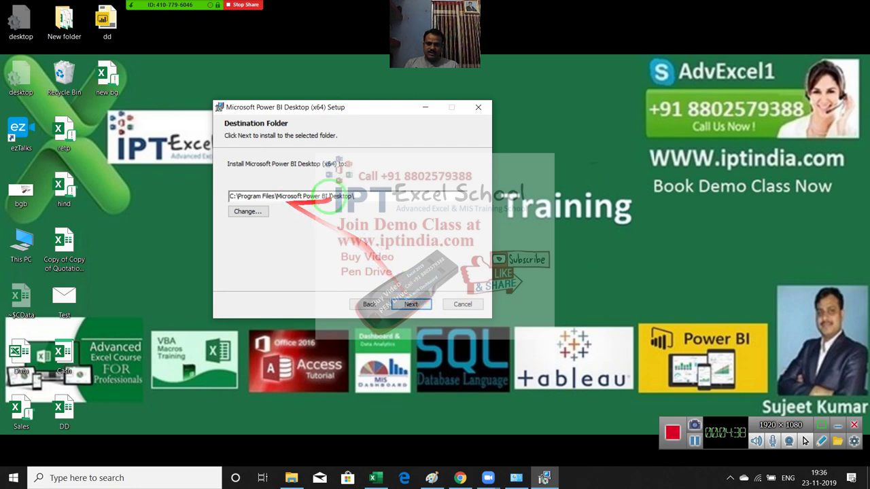
left_click_drag(354, 196, 230, 196)
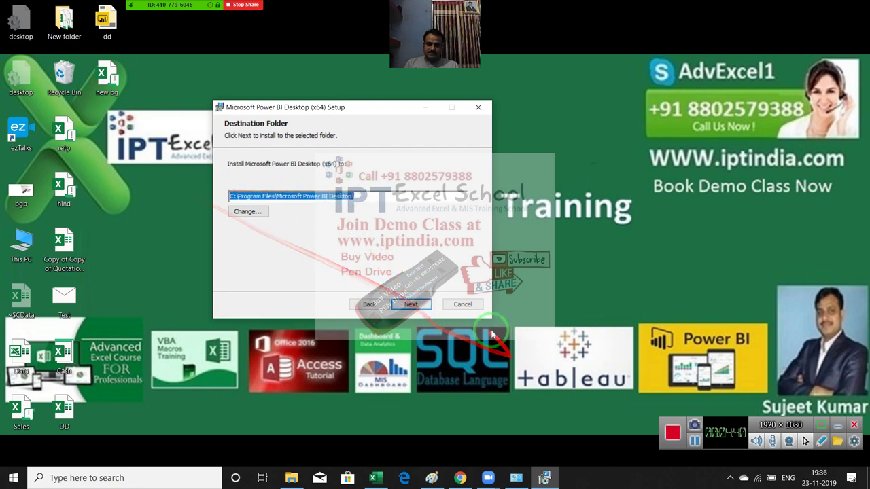
left_click(412, 304)
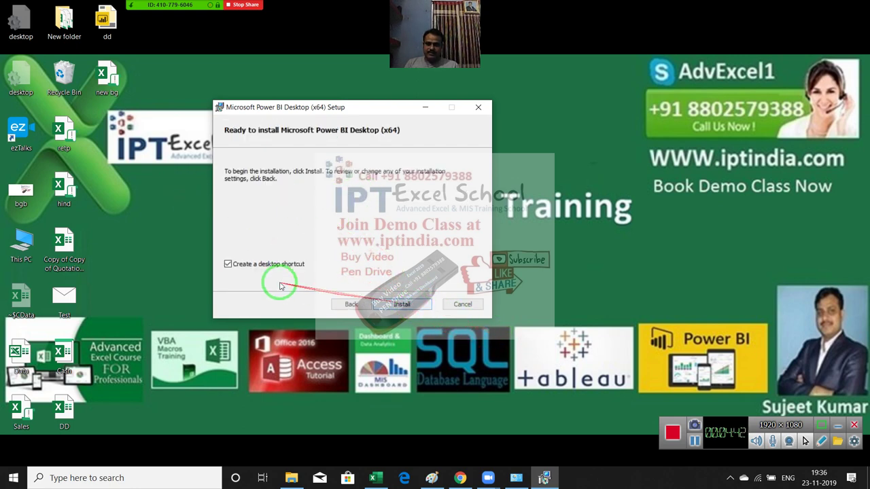
left_click(256, 264)
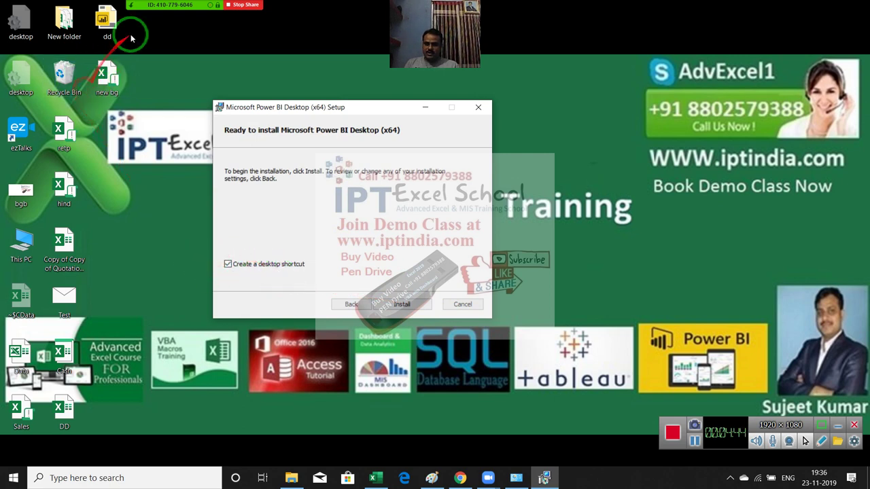
left_click(228, 264)
left_click(404, 304)
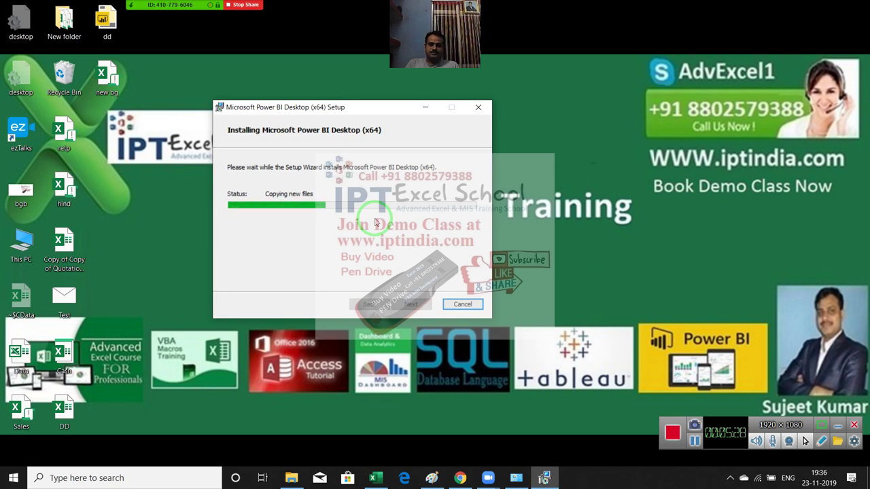
In Zoom's participant list, mute a participant's microphone, lower a raised hand, then close the list
left_click(146, 11)
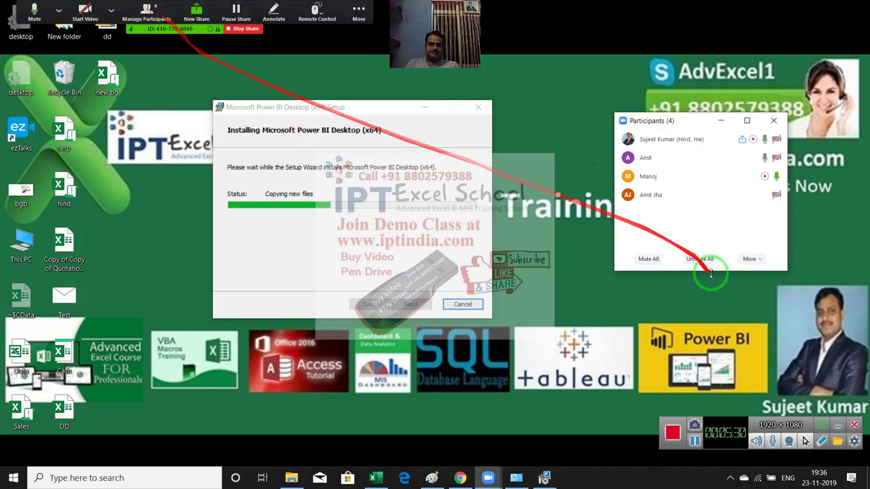
mouse_move(741, 185)
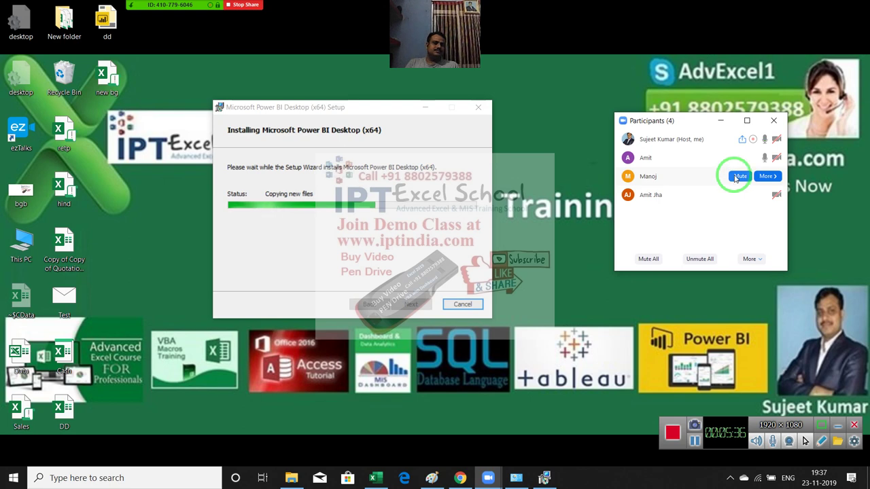
left_click(736, 176)
mouse_move(726, 201)
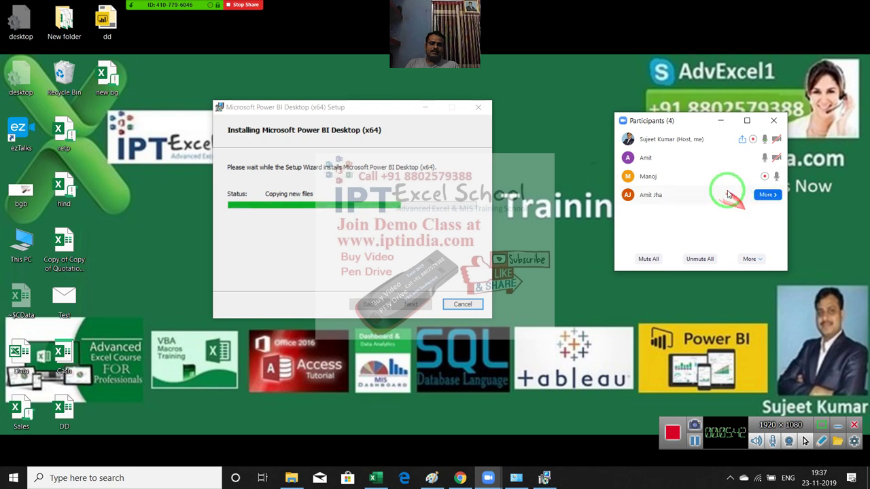
mouse_move(728, 180)
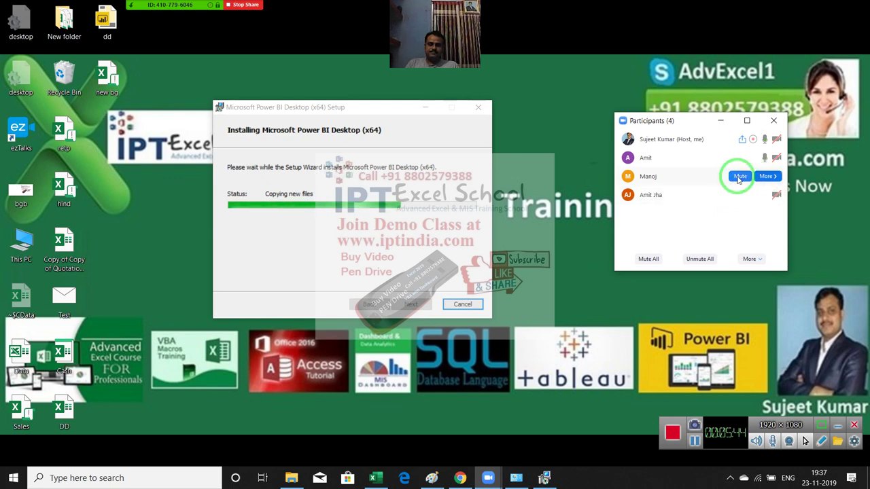
left_click(738, 178)
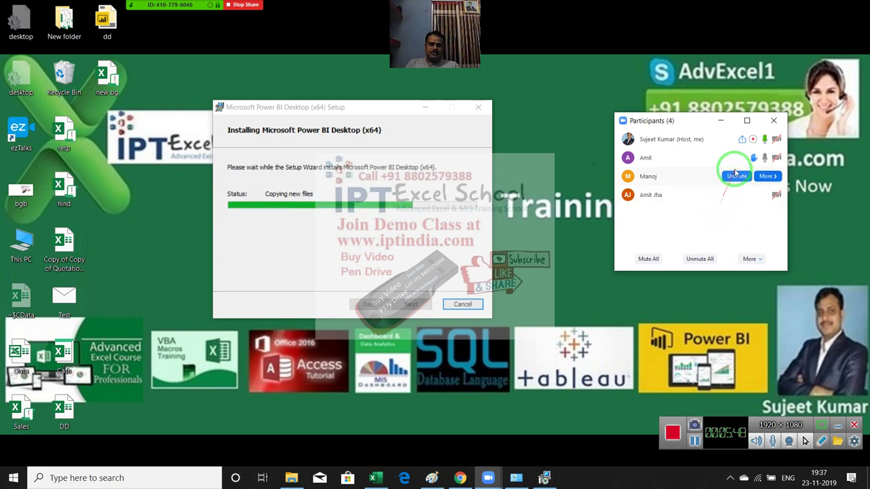
left_click(717, 157)
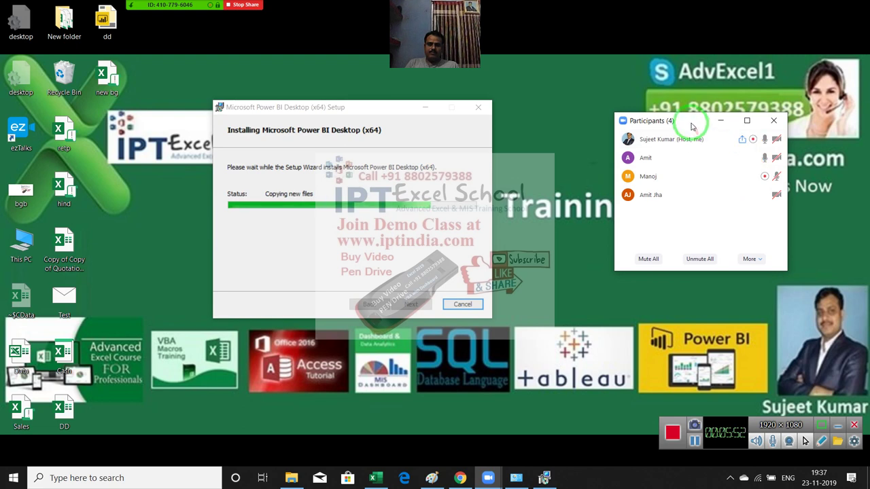
left_click_drag(687, 117, 511, 43)
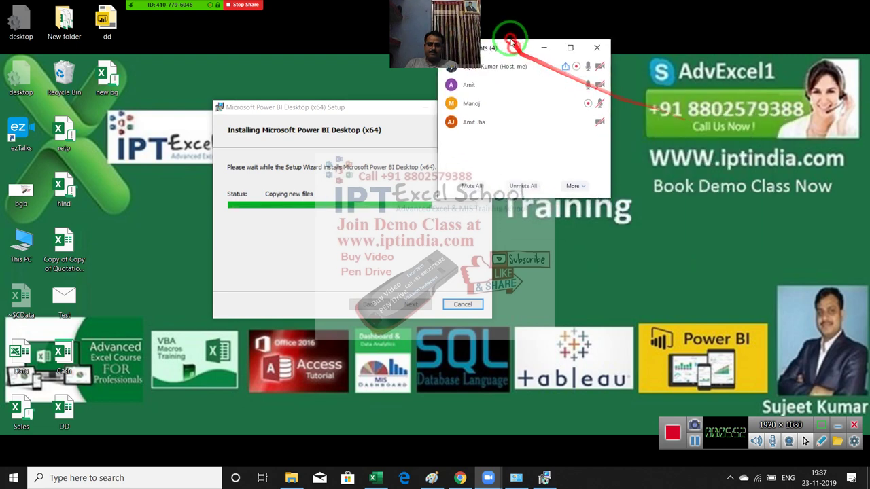
left_click(597, 46)
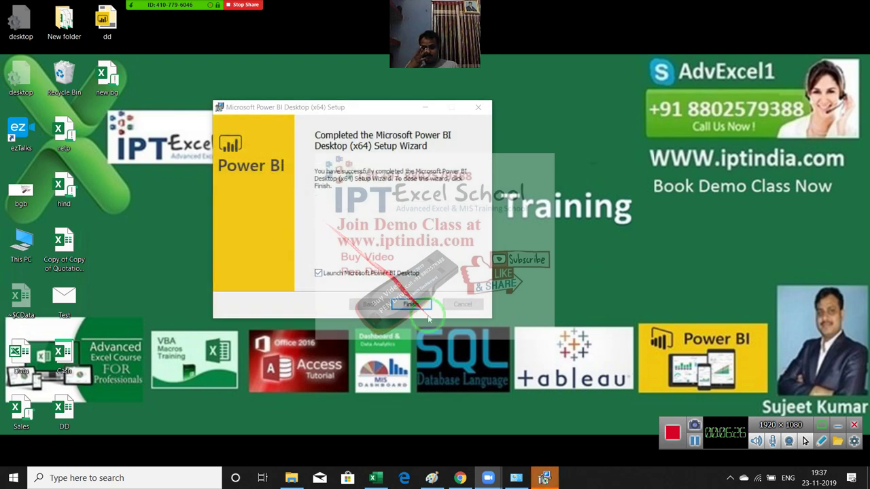
Finish the setup wizard with 'Launch Microsoft Power BI Desktop' left ticked
left_click(422, 307)
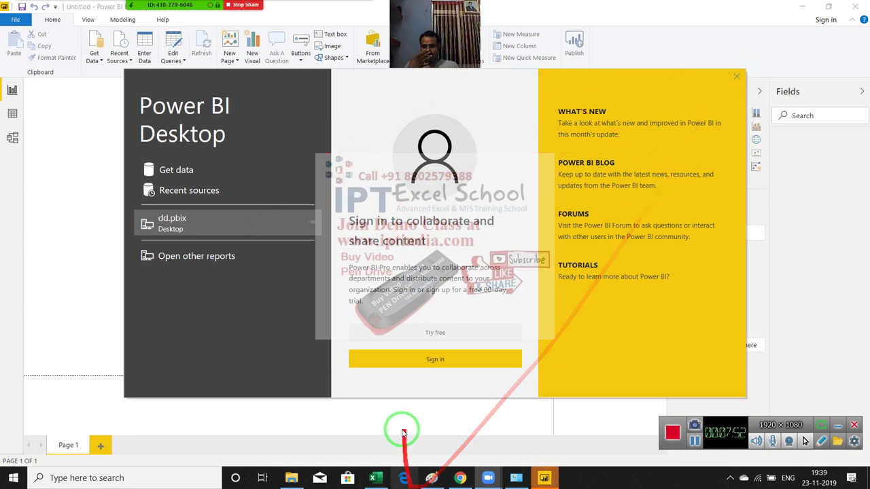
Bring up the Sign in dialog from the Power BI Desktop start screen
left_click(422, 362)
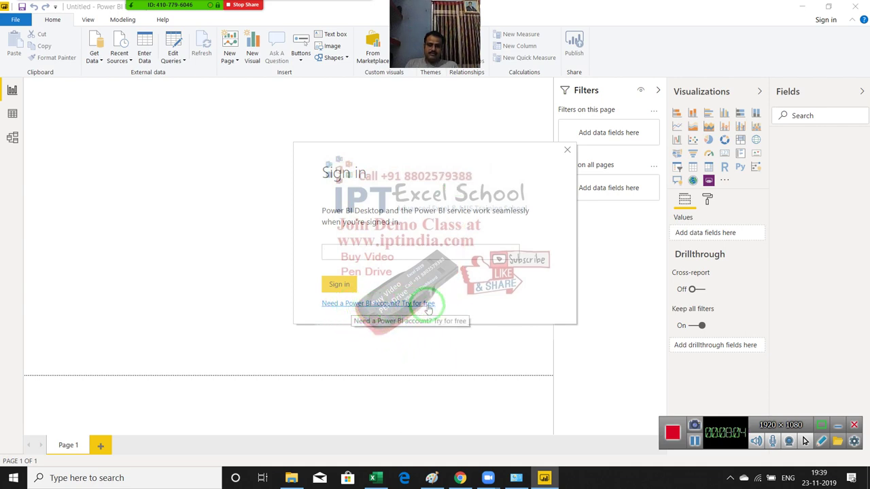
Close the Sign in dialog to reveal the blank untitled report's Page 1
mouse_move(435, 292)
left_mouse_down()
mouse_move(474, 274)
mouse_move(554, 184)
left_mouse_up()
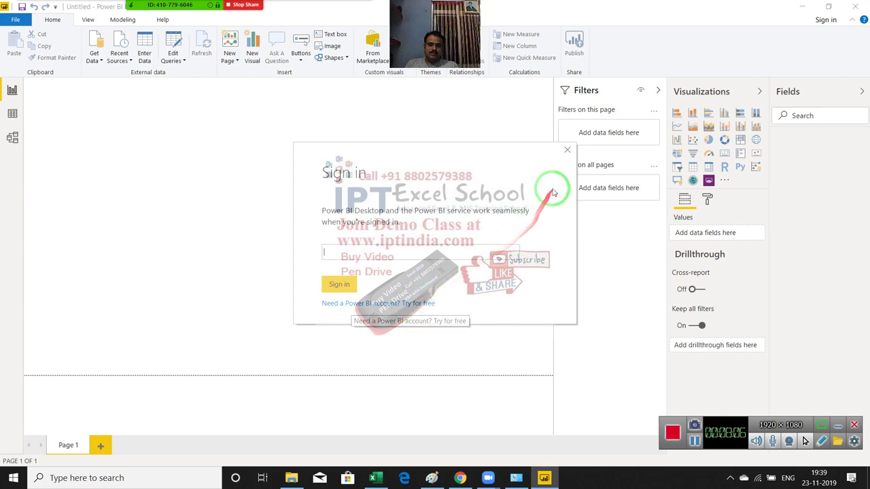
left_click_drag(569, 155, 448, 282)
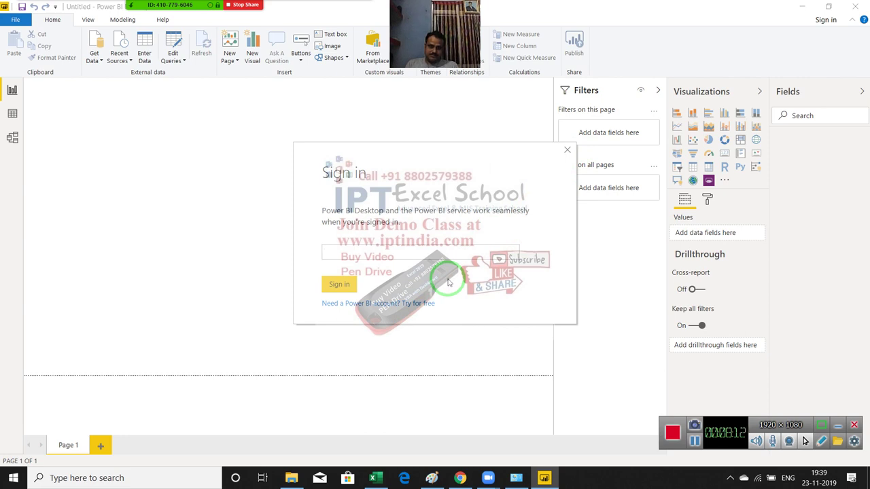
left_click_drag(583, 119, 564, 165)
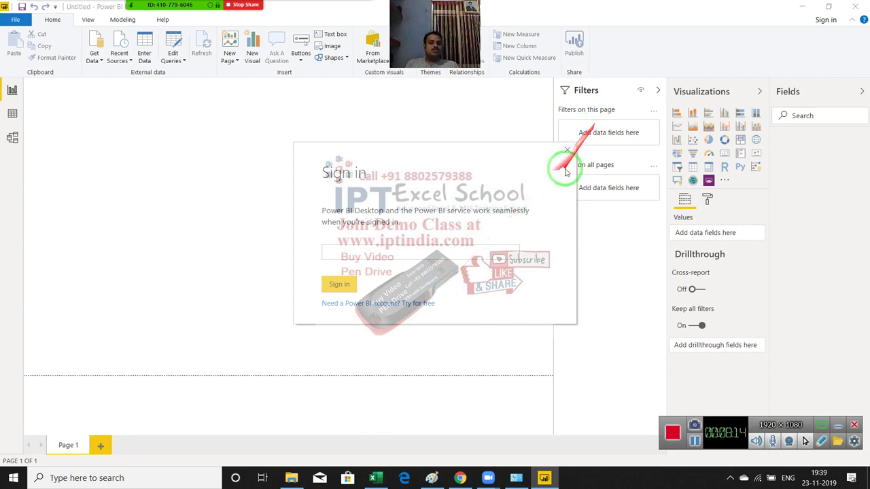
left_click(568, 151)
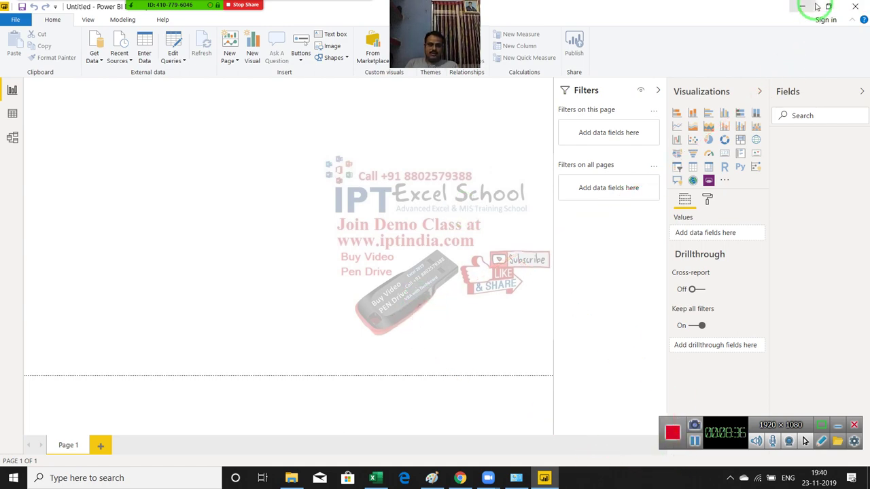
left_click(815, 6)
right_click(350, 140)
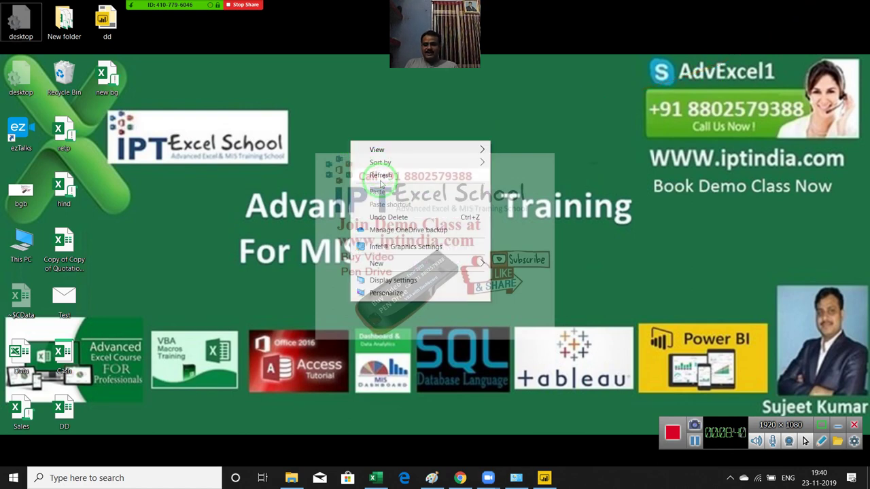
left_click(381, 178)
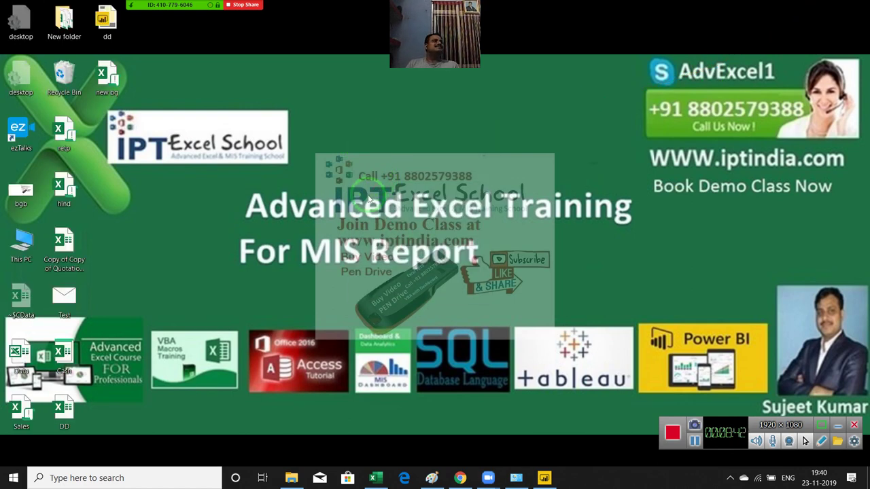
right_click(407, 101)
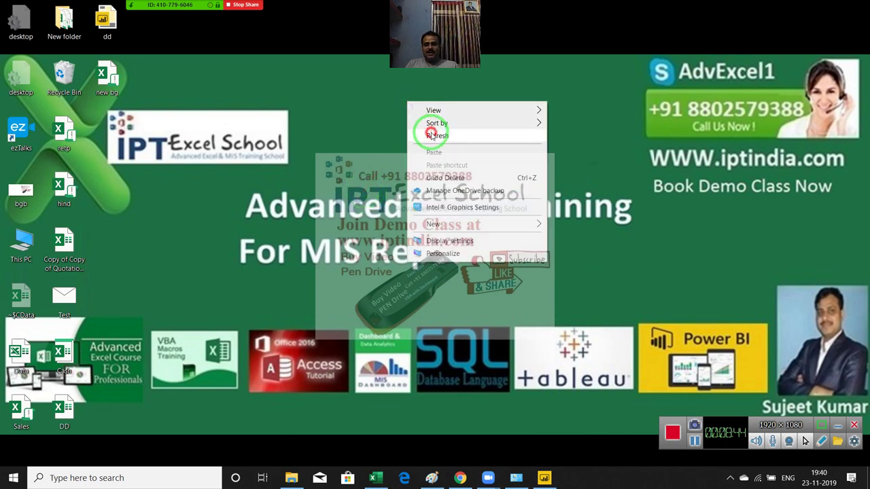
left_click(432, 136)
right_click(428, 129)
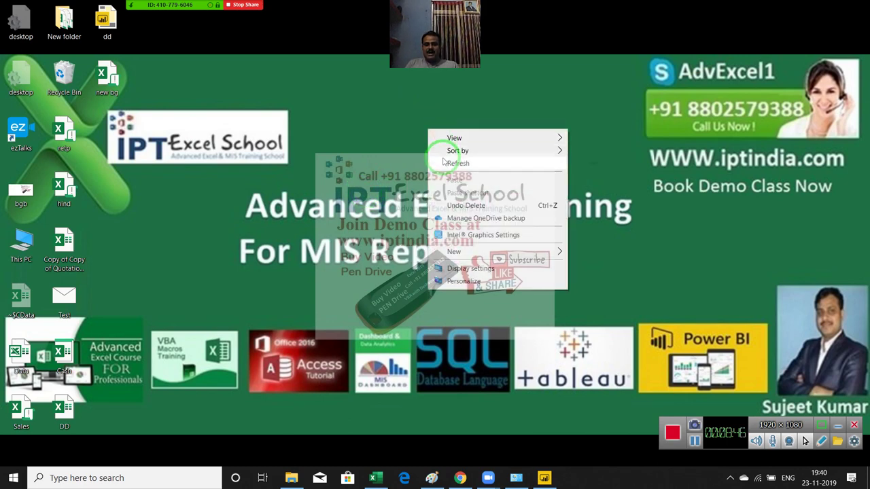
left_click(442, 163)
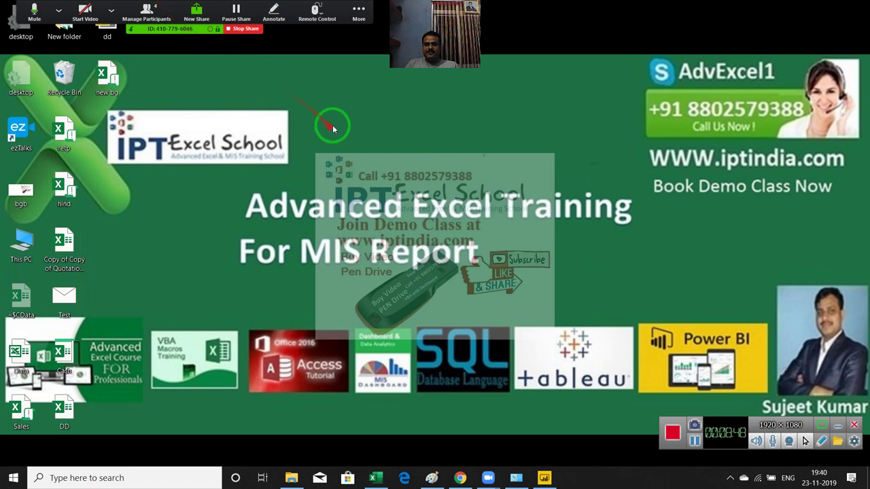
right_click(334, 127)
left_click(354, 155)
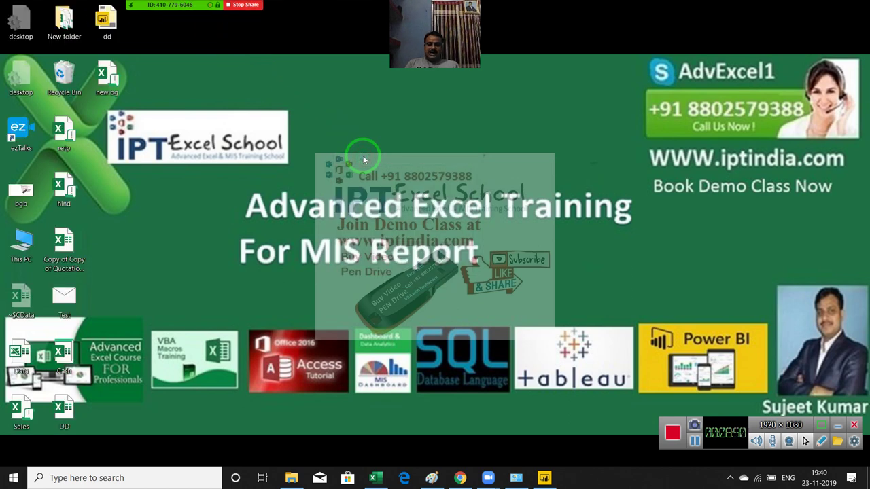
left_click_drag(363, 155, 602, 484)
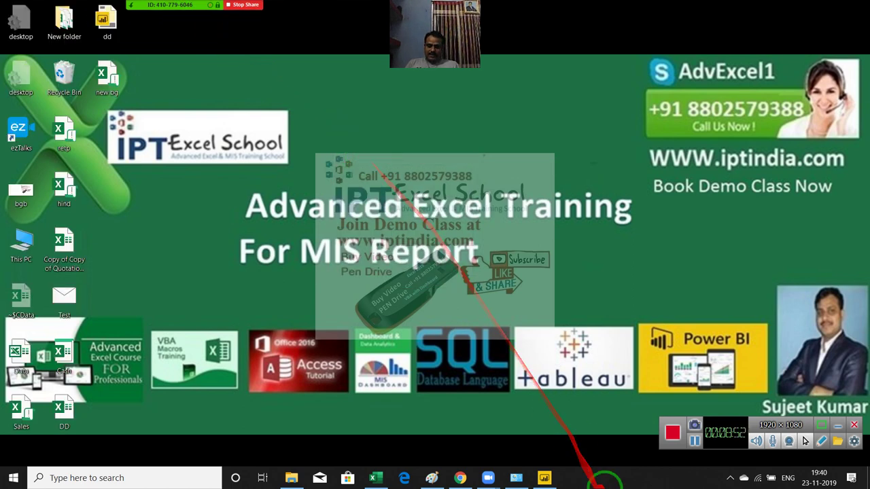
left_click(544, 478)
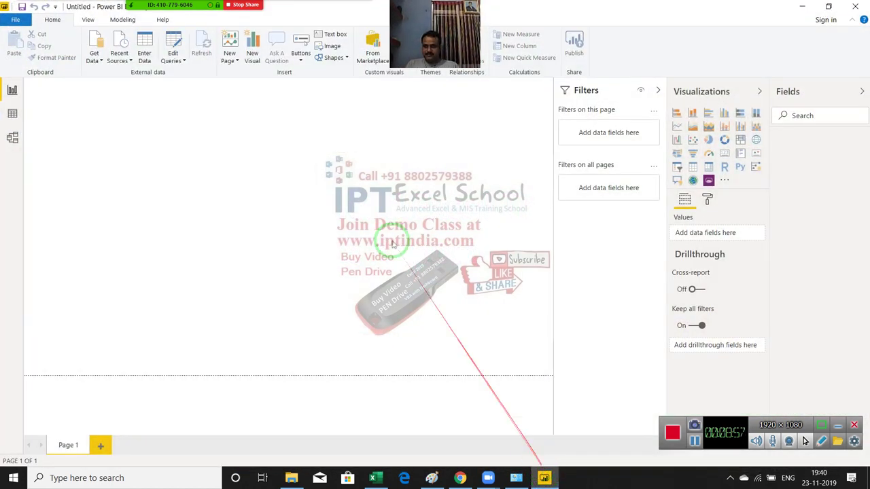
Mute two meeting participants' microphones, close the participants window and return to Power BI
left_click(157, 11)
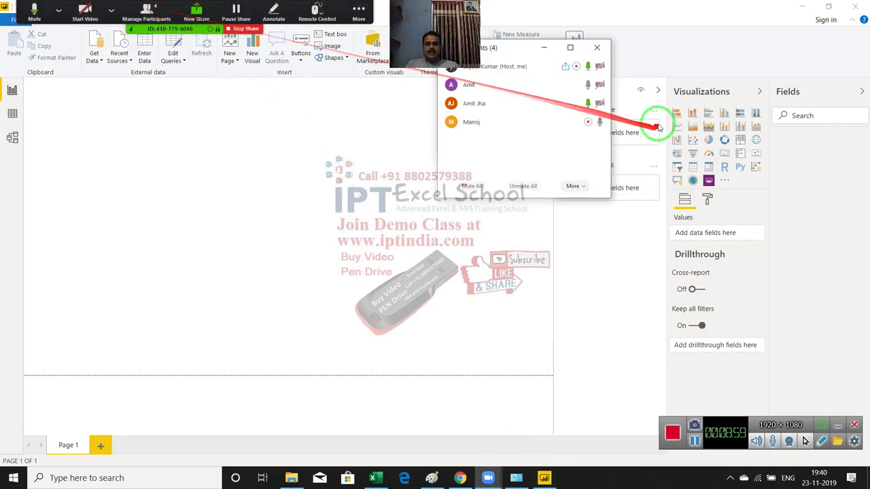
left_click(562, 86)
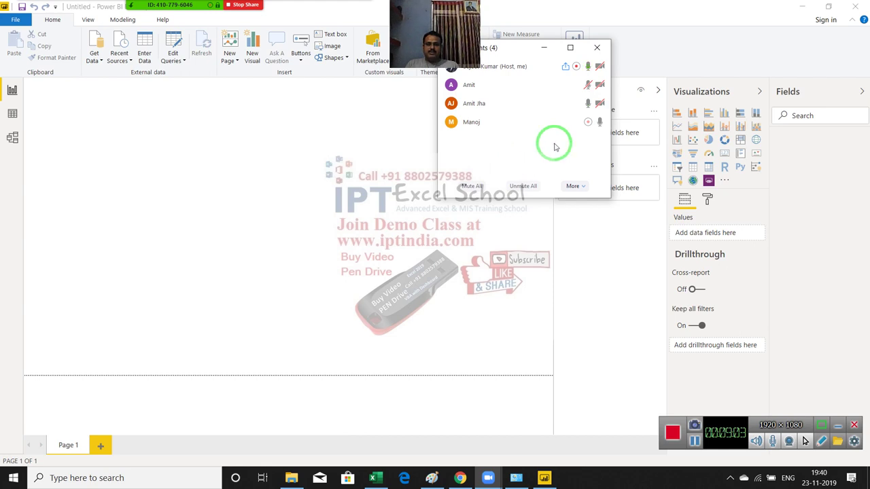
left_click(565, 125)
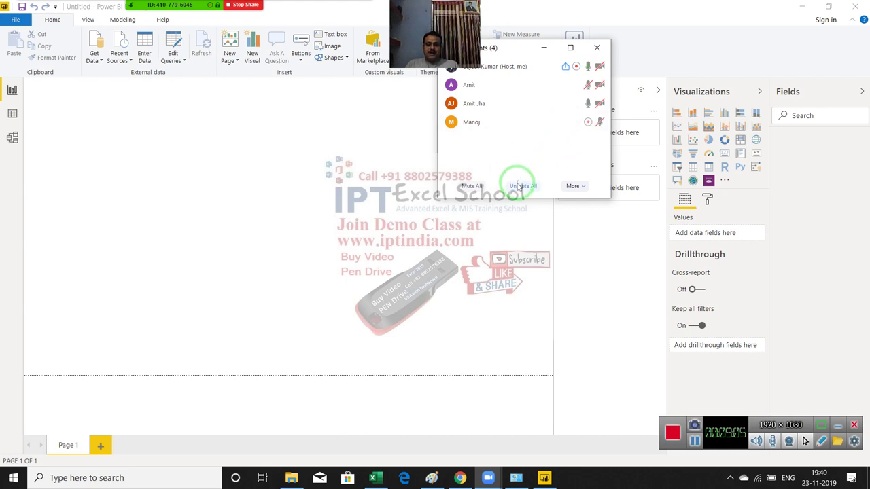
left_click(597, 48)
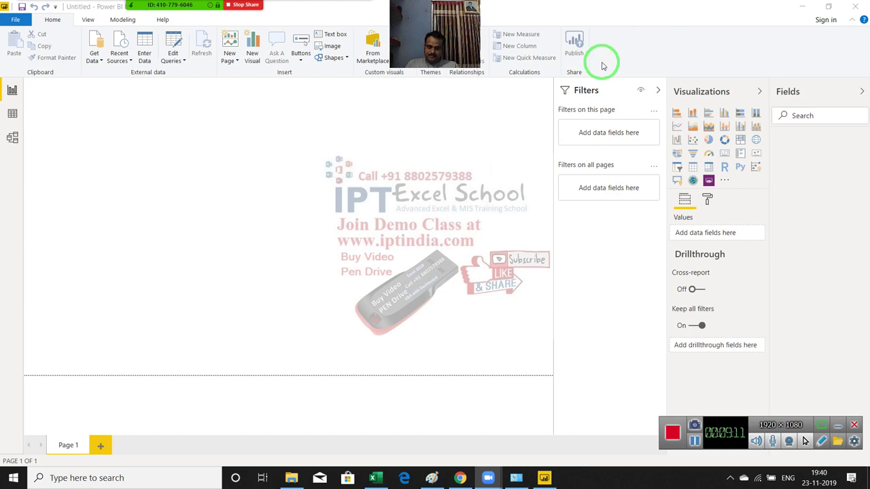
left_click(455, 150)
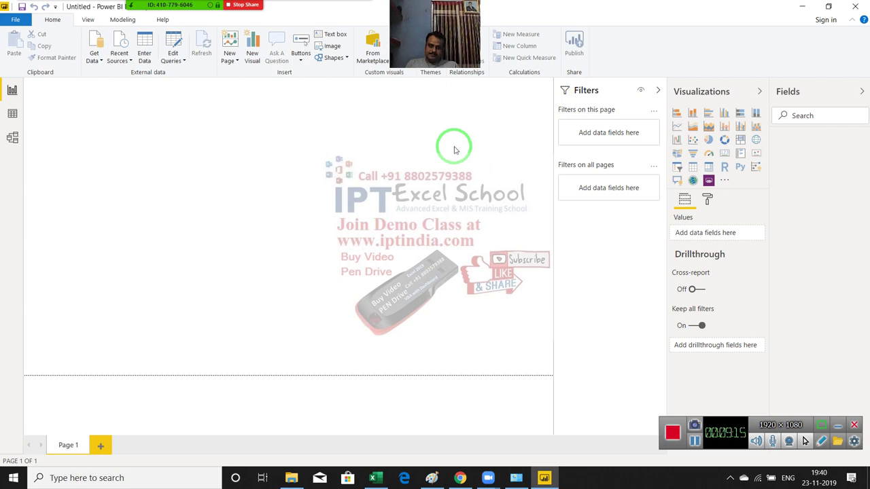
Reopen the meeting participants list briefly, then close it to show the empty report page
mouse_move(330, 5)
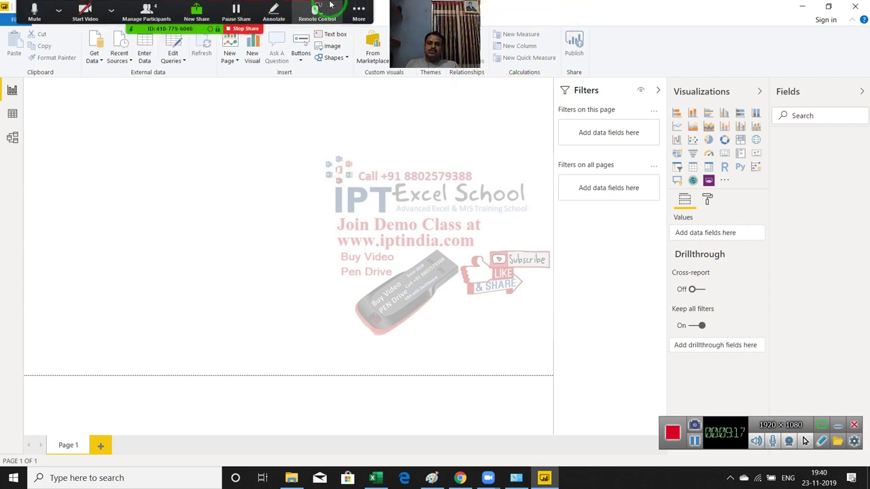
left_click(359, 10)
left_click(147, 9)
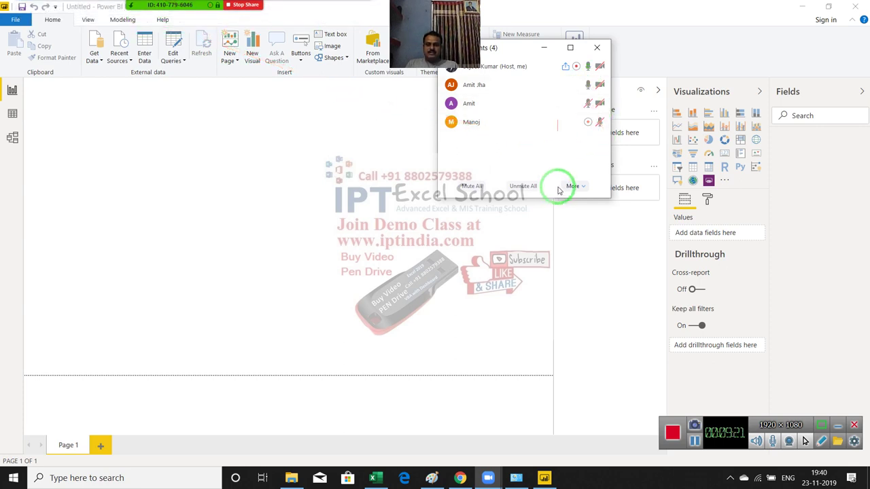
mouse_move(562, 102)
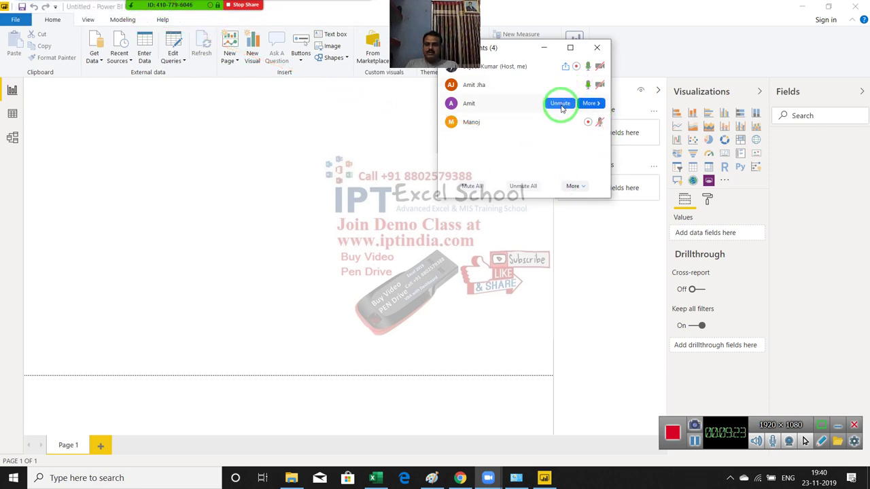
left_click(597, 48)
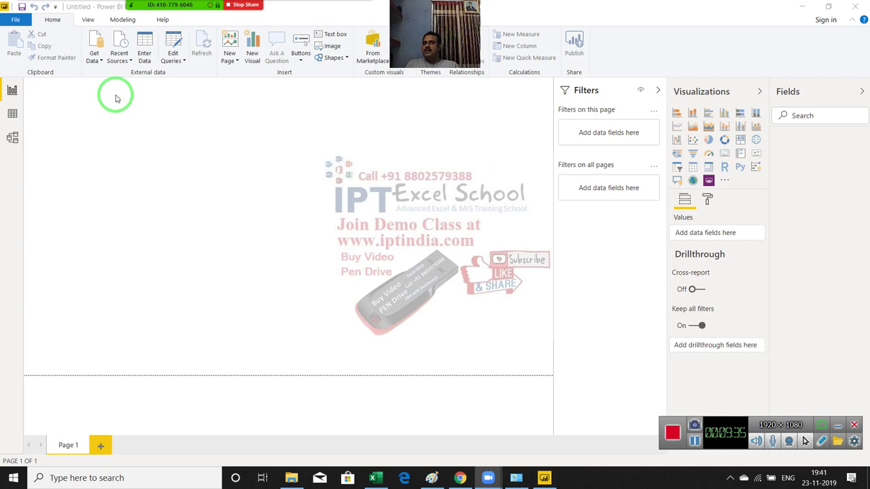
left_click(99, 58)
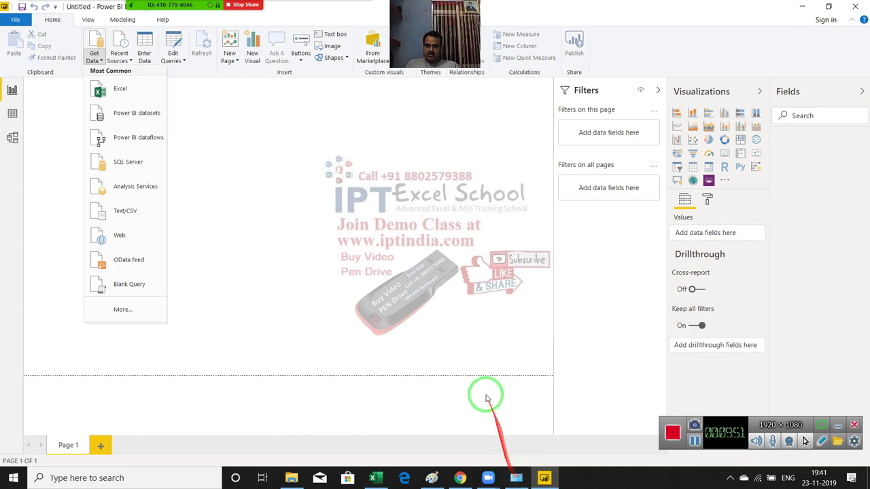
left_click(453, 360)
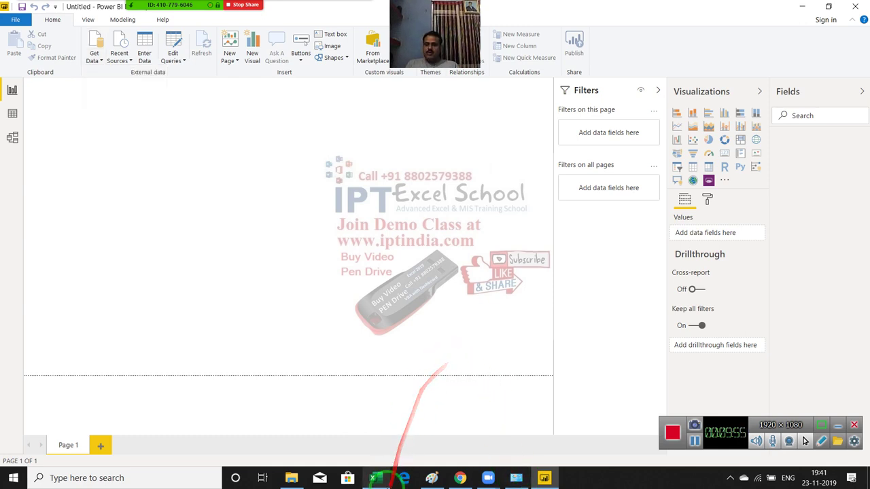
Create a PivotTable on a new sheet from the Excel data table
left_click(373, 477)
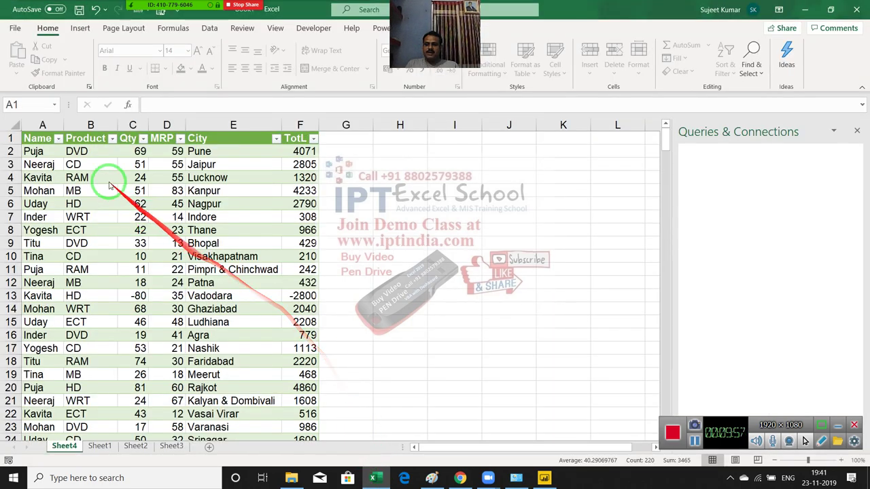
scroll(214, 328, "down", 4)
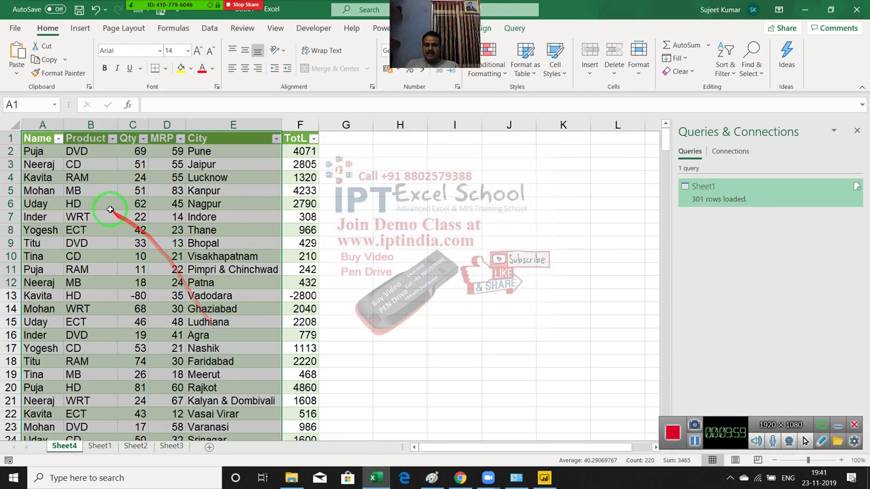
left_click(28, 139)
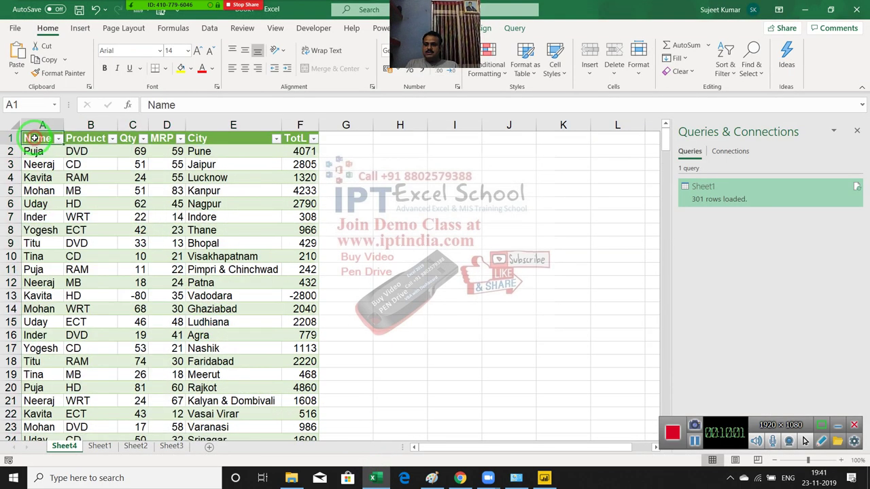
left_click(85, 34)
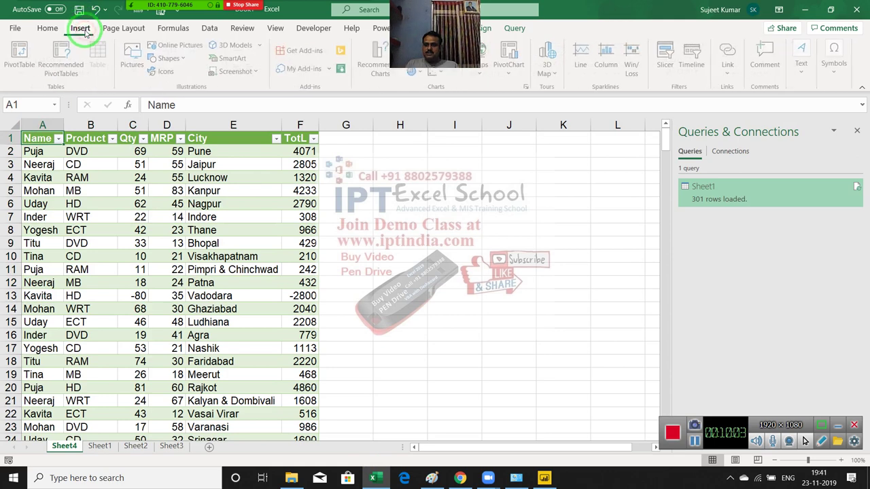
left_click_drag(24, 54, 364, 180)
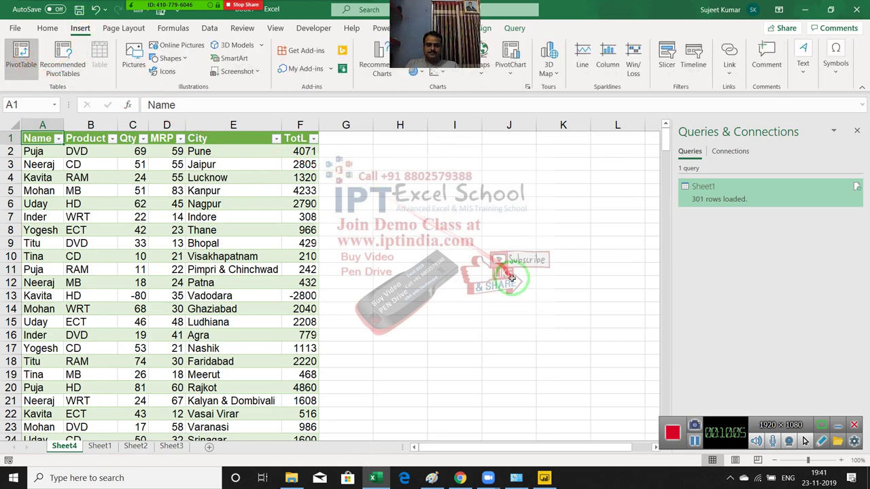
left_click(548, 263)
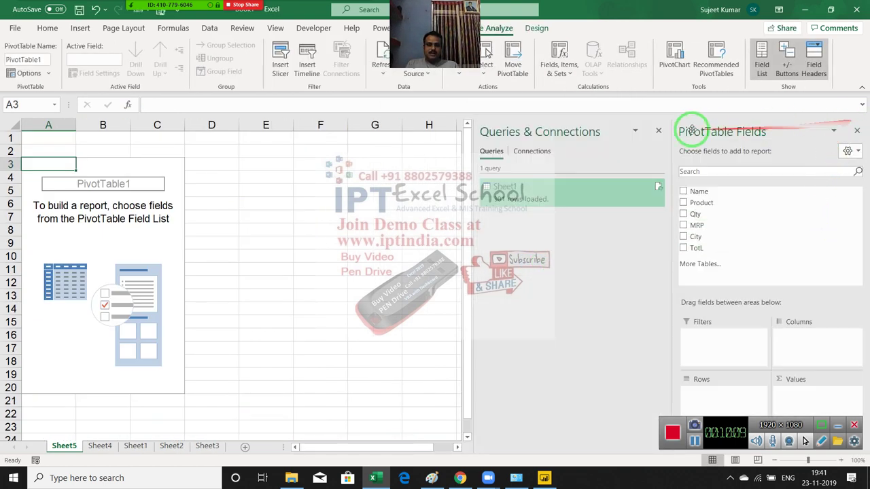
Lay out the pivot with Sum of Qty as values, Product as rows and Name as columns
left_click(658, 132)
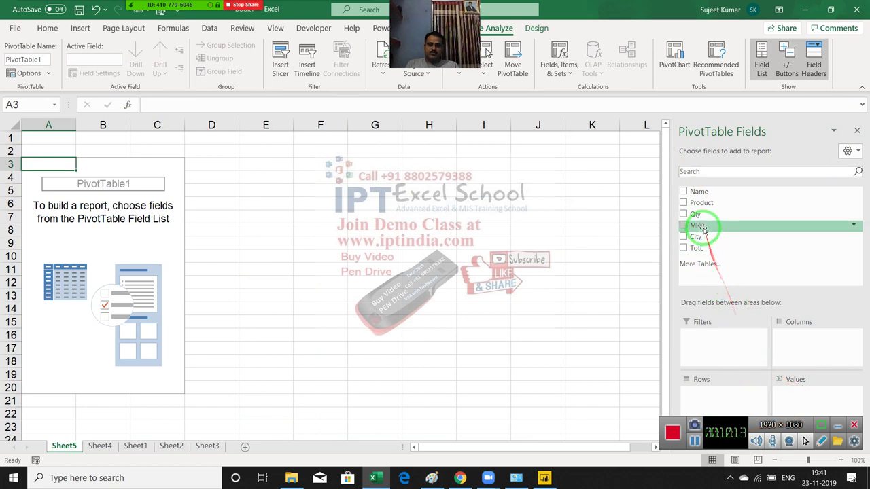
left_click_drag(695, 214, 803, 397)
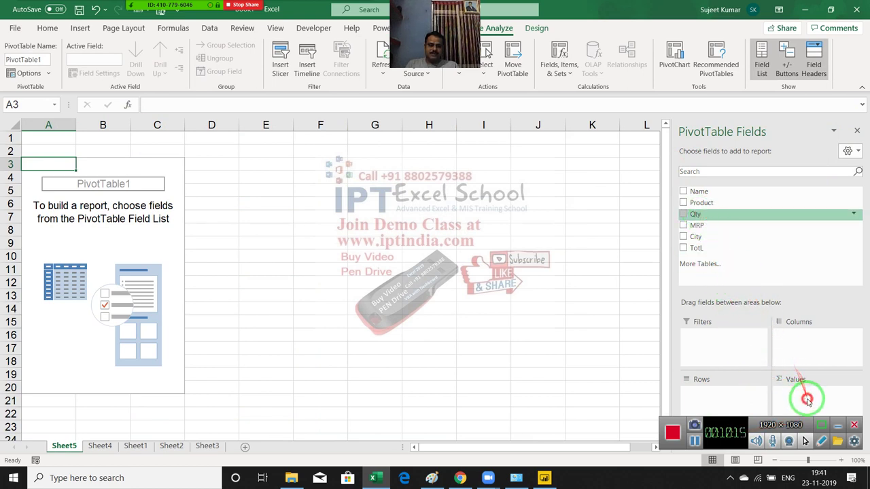
left_click_drag(701, 203, 723, 407)
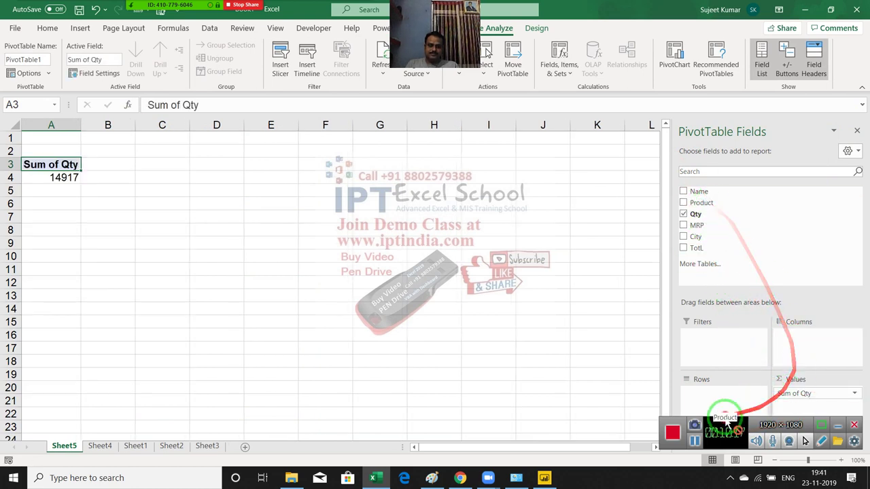
mouse_move(707, 202)
left_mouse_down()
mouse_move(823, 340)
mouse_move(721, 393)
left_mouse_up()
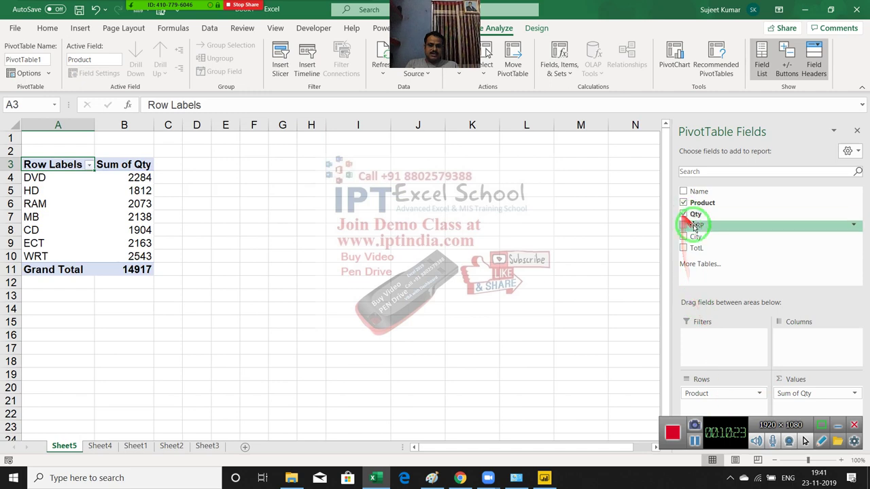
left_click_drag(700, 192, 813, 337)
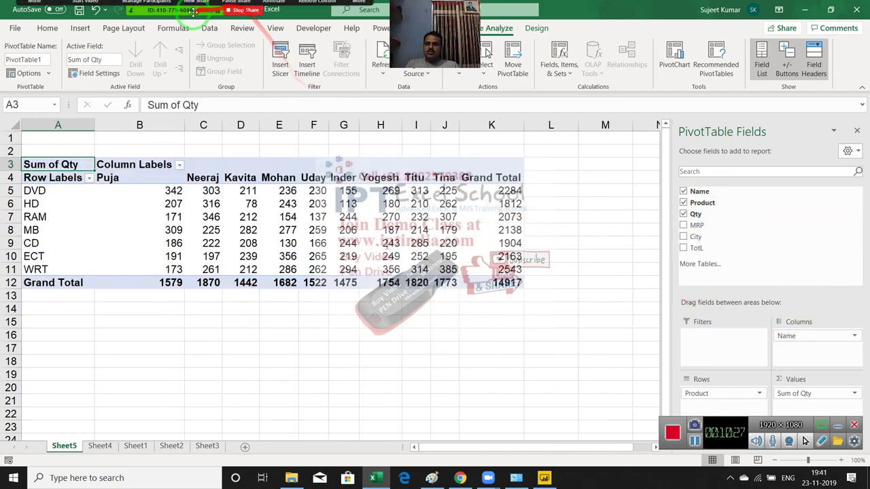
Insert a clustered column PivotChart, delete it, and return to Power BI
left_click(80, 28)
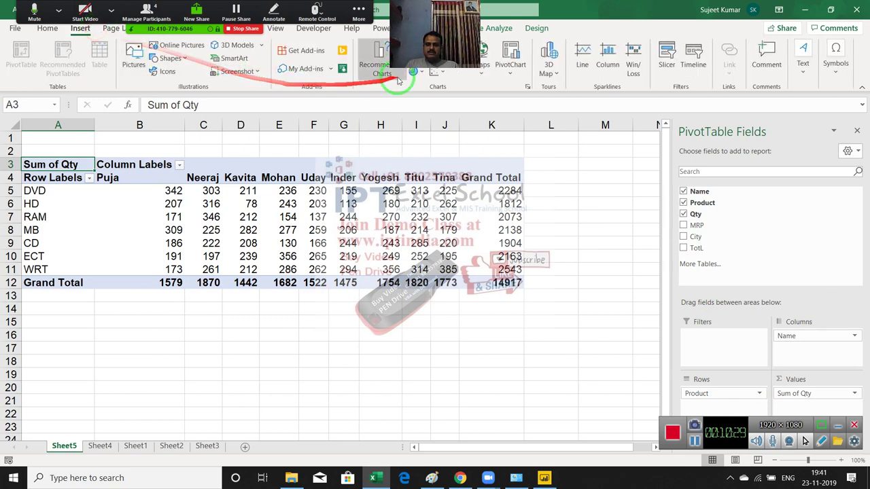
left_click(418, 49)
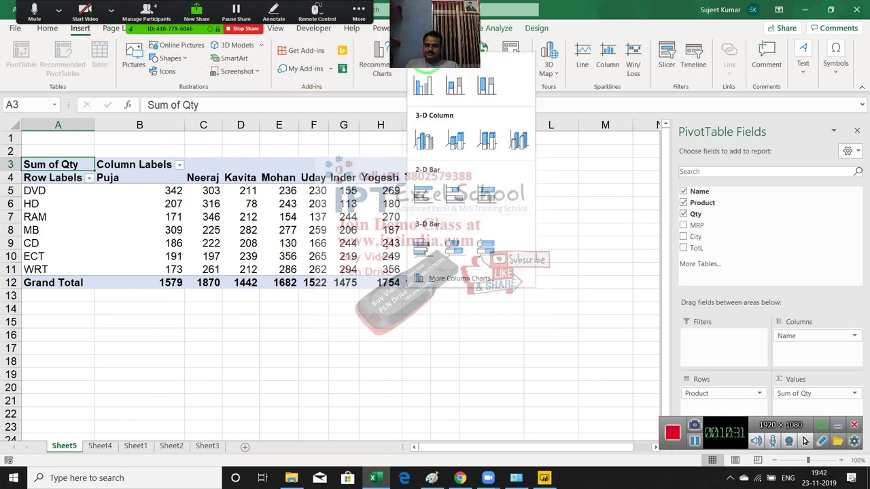
left_click(641, 190)
key("alt+F1")
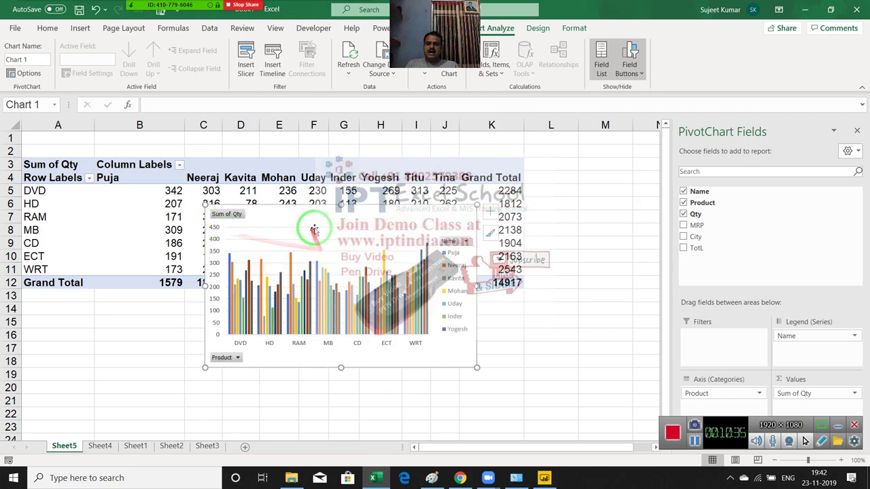
left_click(314, 224)
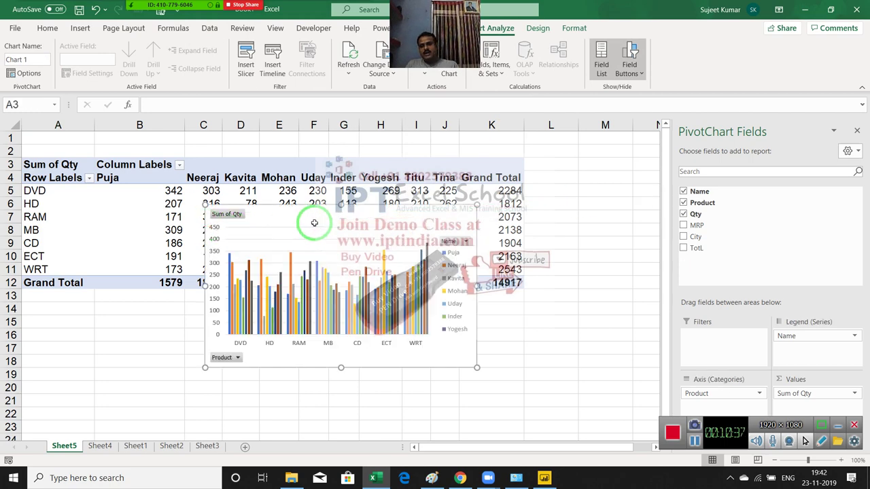
key("Delete")
left_click(544, 478)
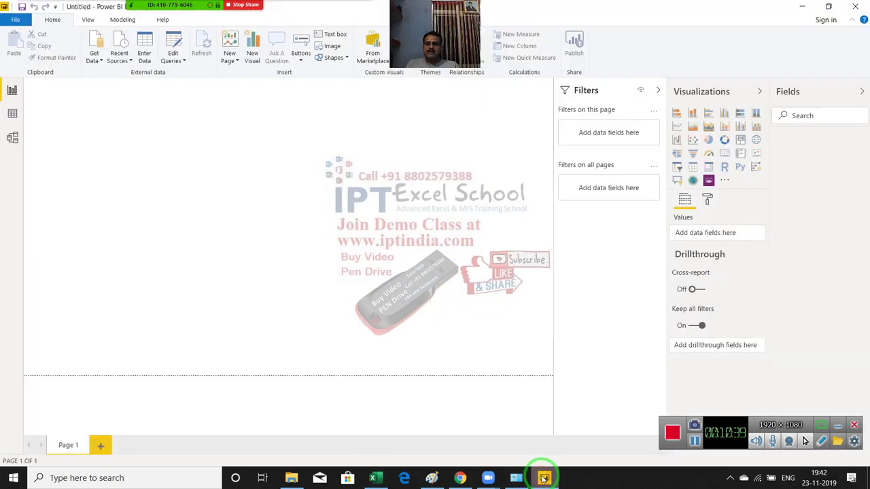
Import Sheet1 of DD.xlsx, adding City, MRP, Name, Product and Qty to the Fields list
left_click(97, 57)
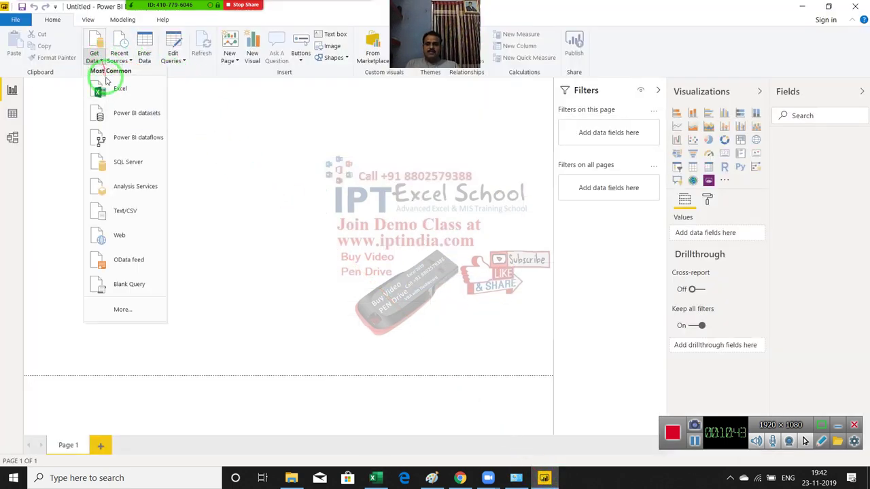
left_click(113, 93)
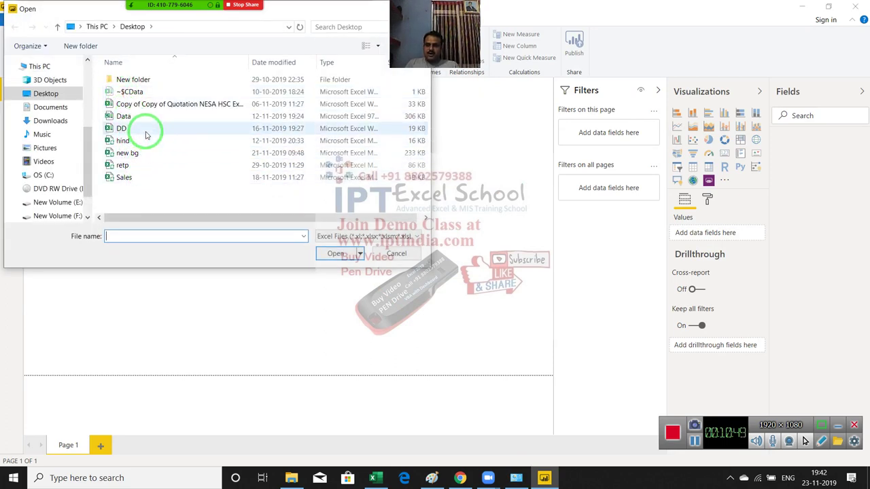
left_click(145, 129)
left_click(335, 254)
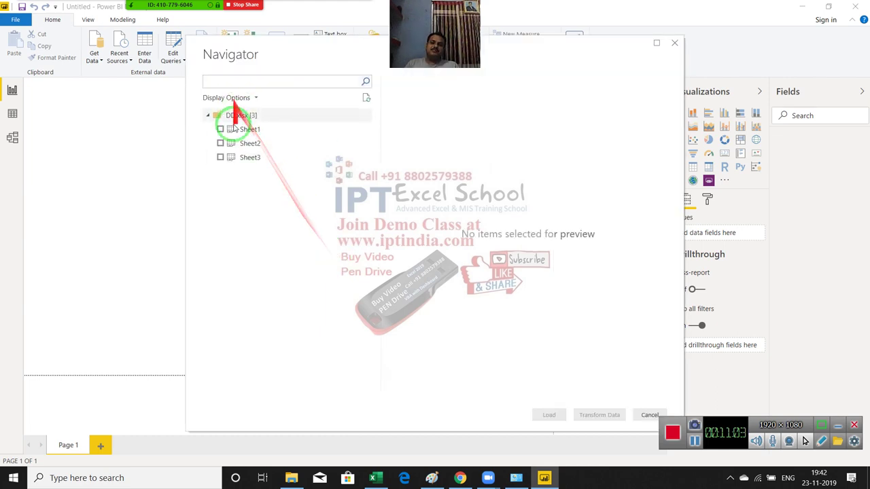
left_click(231, 129)
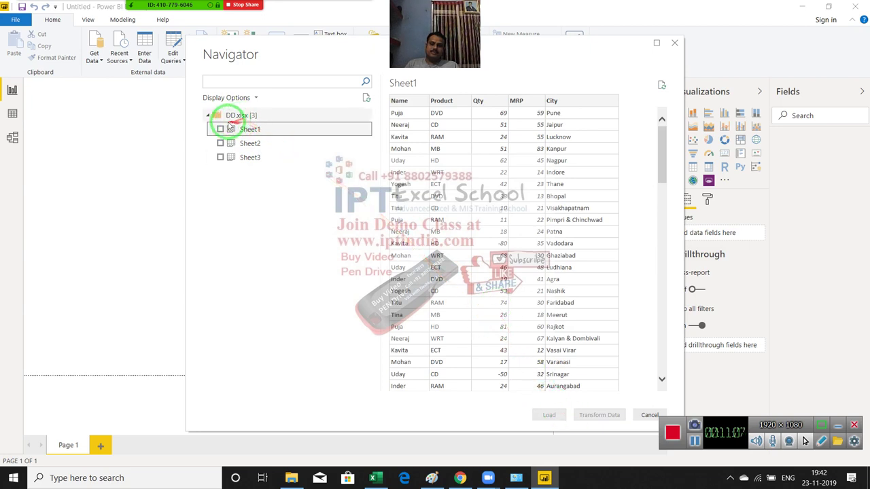
left_click(219, 130)
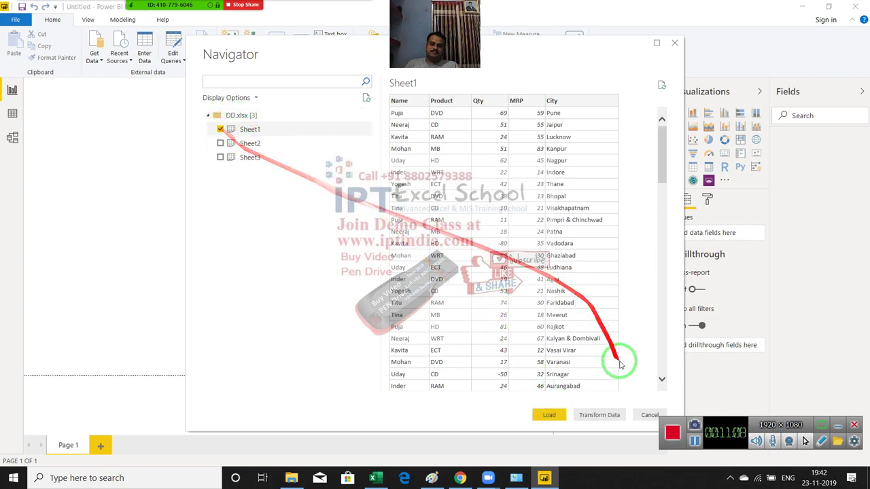
left_click(551, 414)
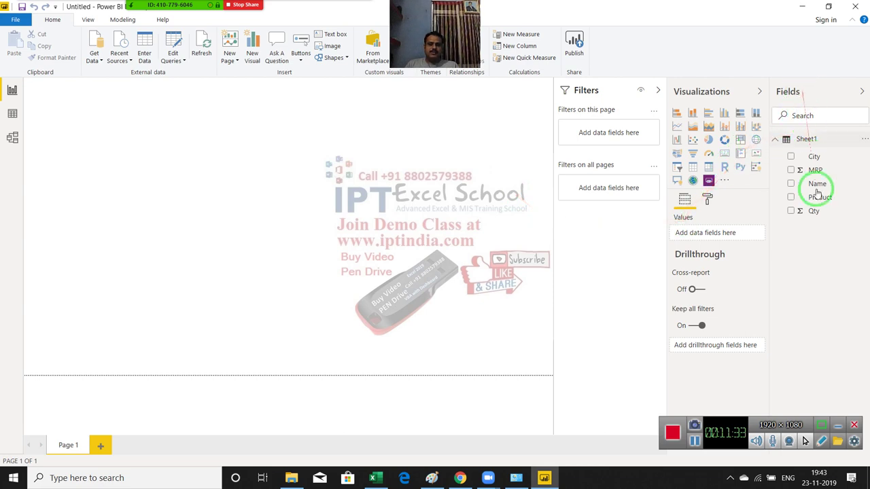
Build a table visual of Product with Sum of Qty, totalling 14917
mouse_move(809, 183)
left_mouse_down()
mouse_move(607, 70)
mouse_move(672, 416)
left_mouse_up()
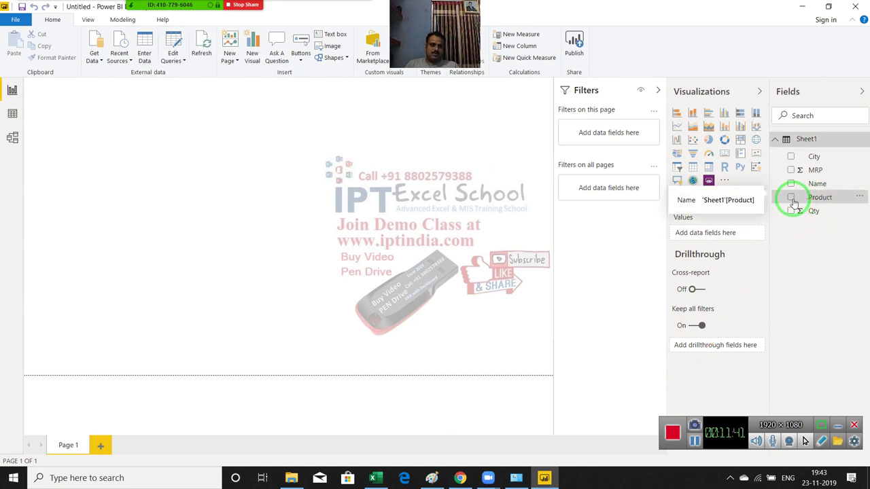
left_click(791, 198)
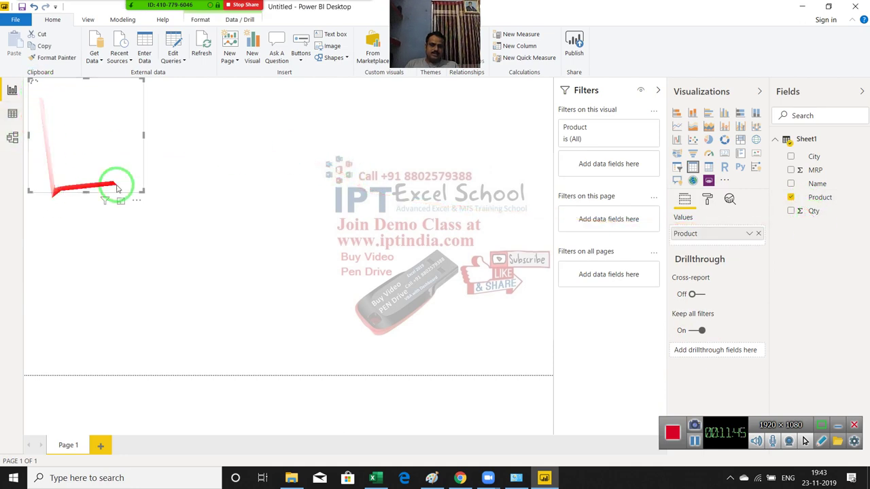
left_click(791, 211)
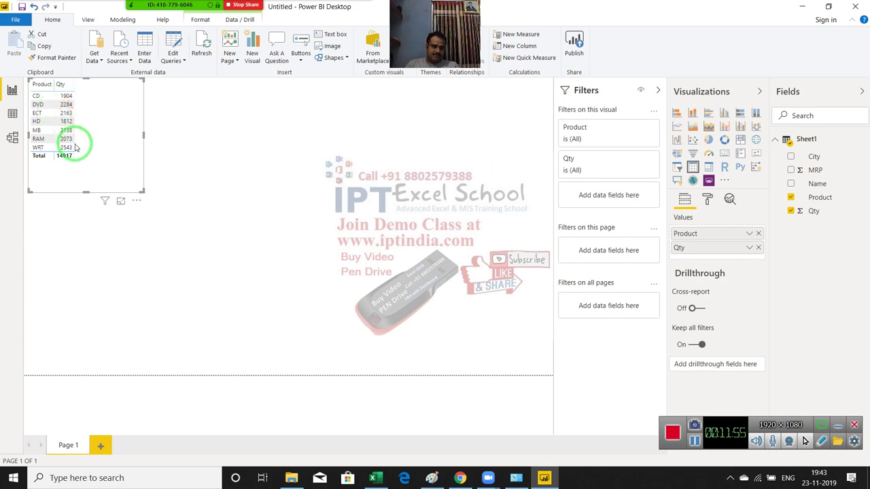
left_click(750, 249)
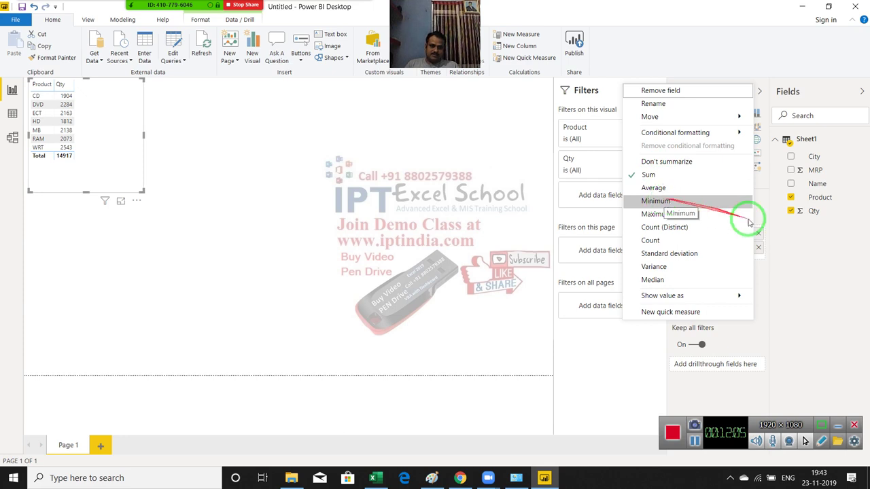
left_click(808, 249)
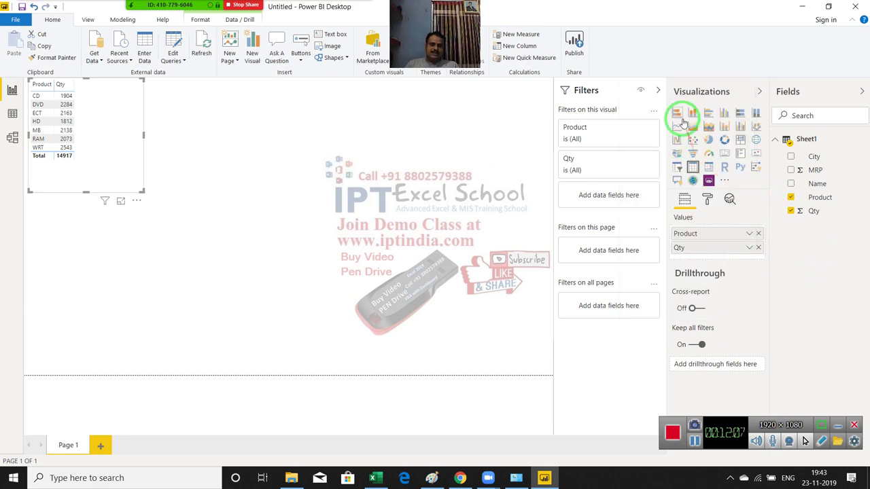
Try the Qty visual as a gauge, pie chart and ArcGIS map, accepting the map terms and enlarging it
left_click(708, 156)
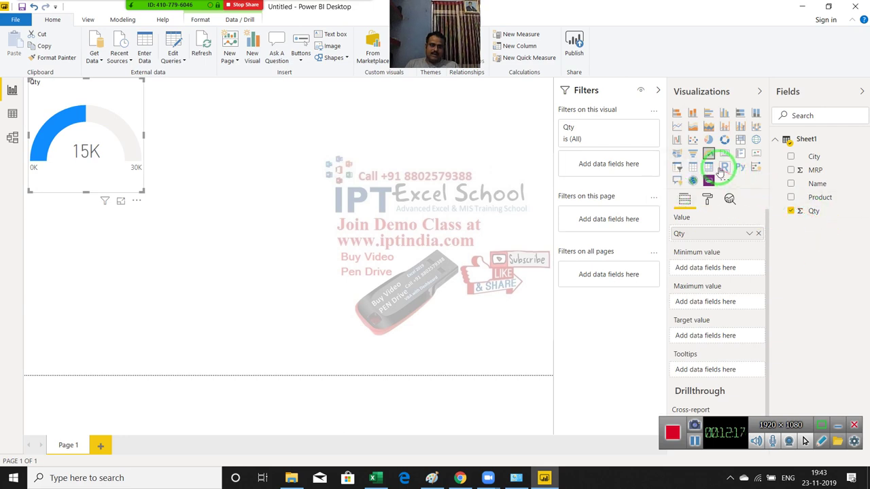
left_click(709, 139)
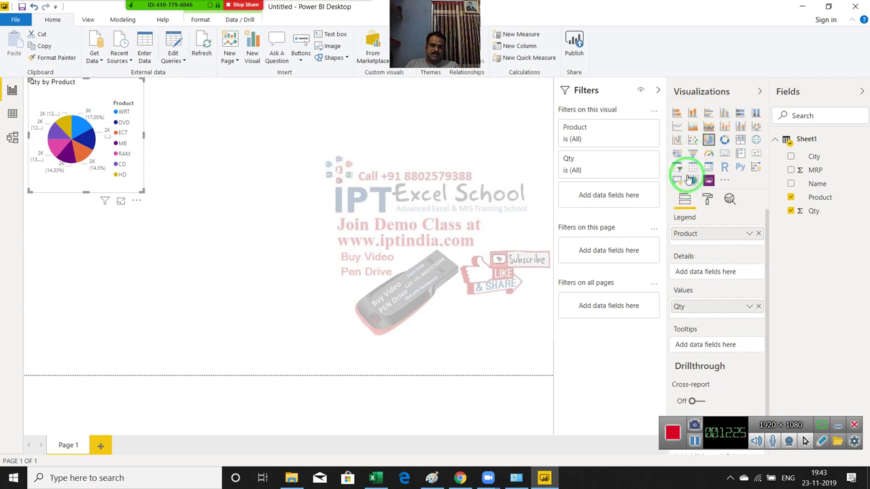
left_click(693, 180)
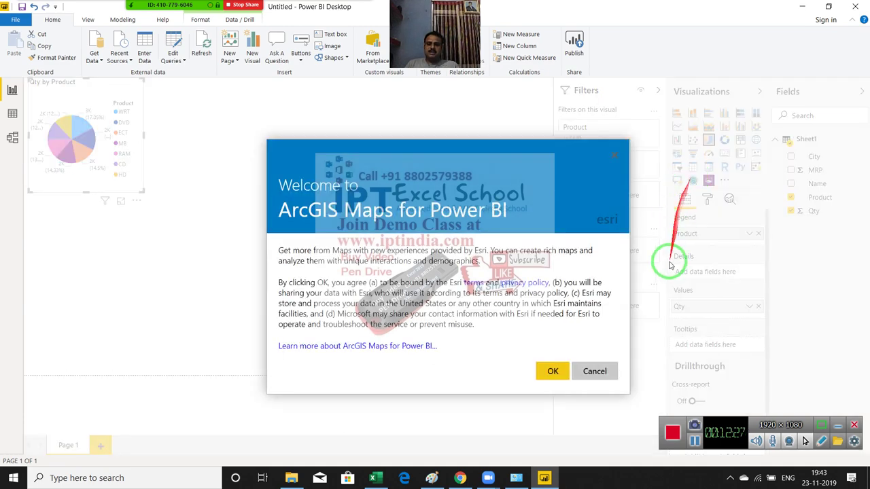
left_click(554, 372)
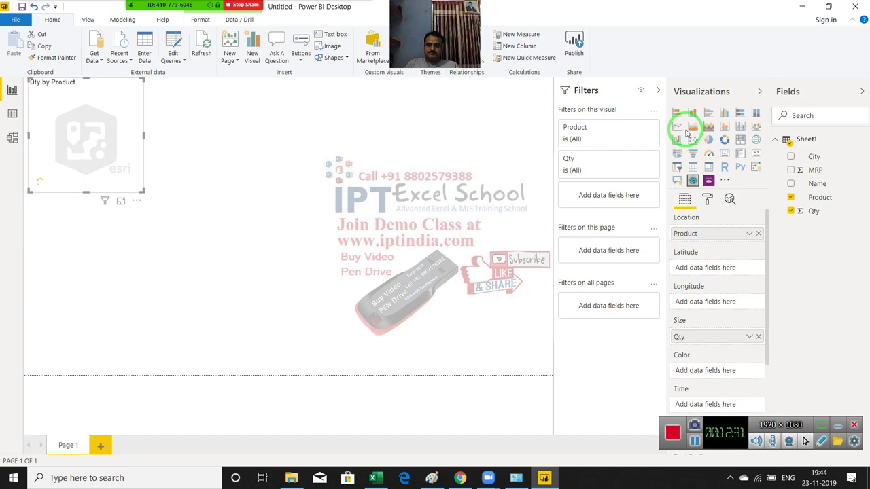
left_click_drag(141, 191, 222, 297)
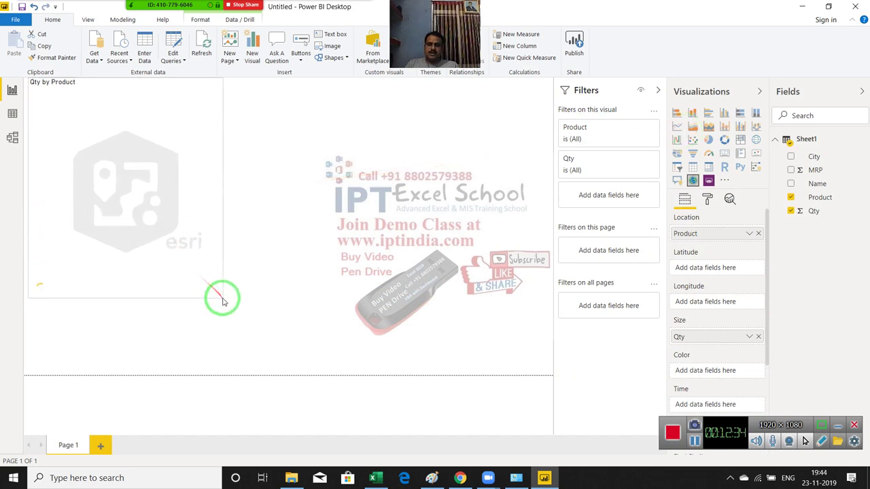
Cycle through funnel, treemap, KPI and 100% stacked charts, settling on a clustered column chart of Qty by Product
left_click(693, 156)
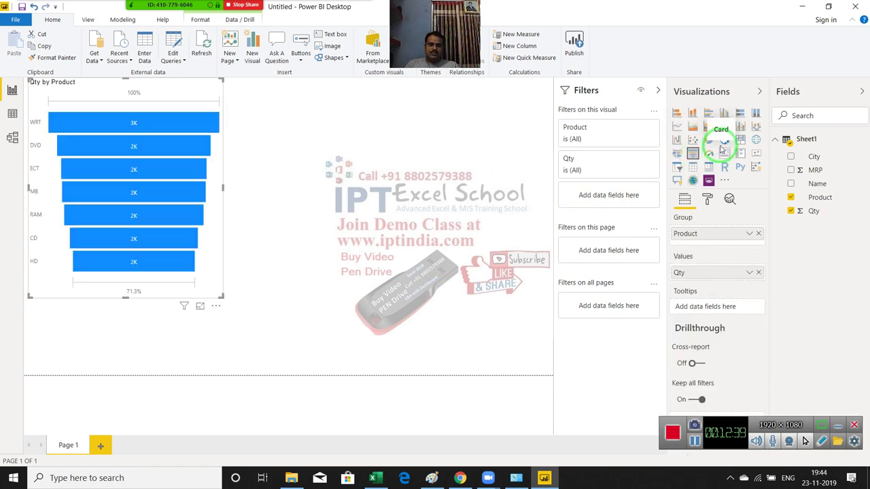
left_click(742, 142)
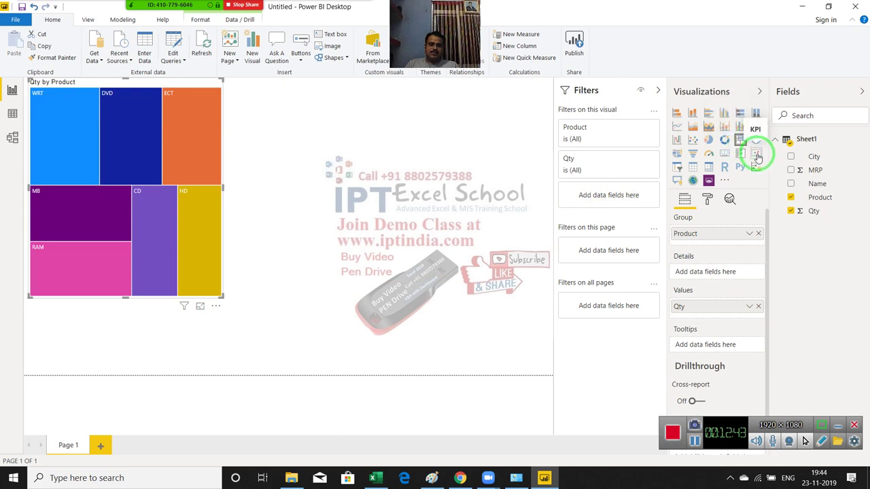
left_click(755, 156)
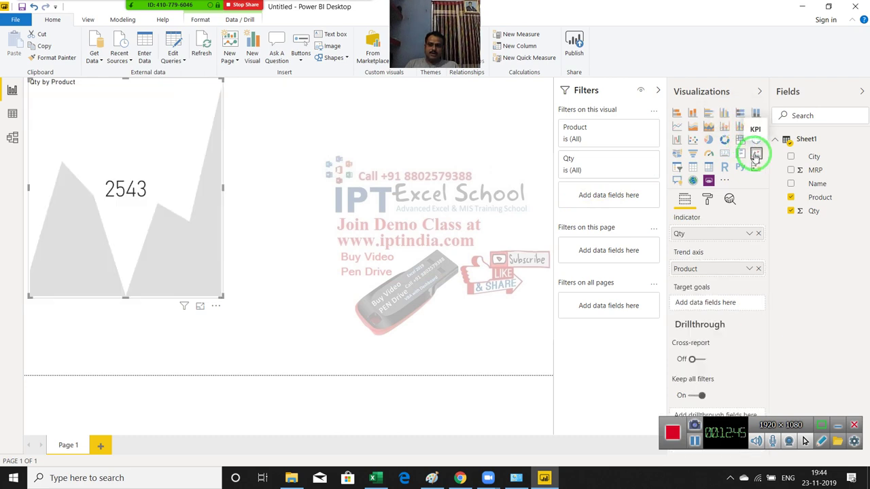
left_click(739, 119)
left_click(757, 114)
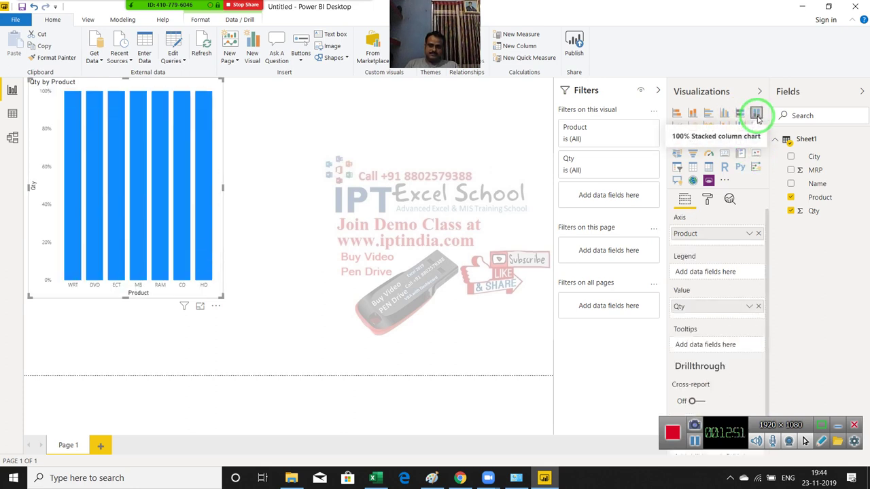
left_click(724, 113)
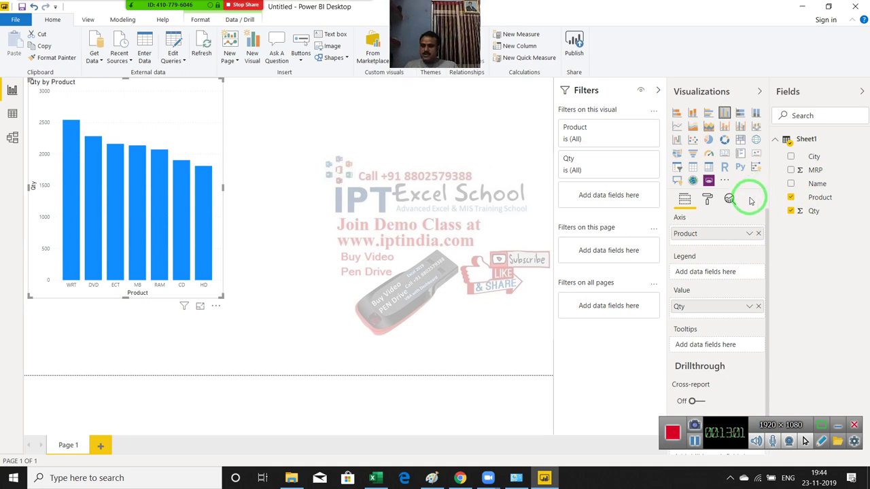
left_click(445, 193)
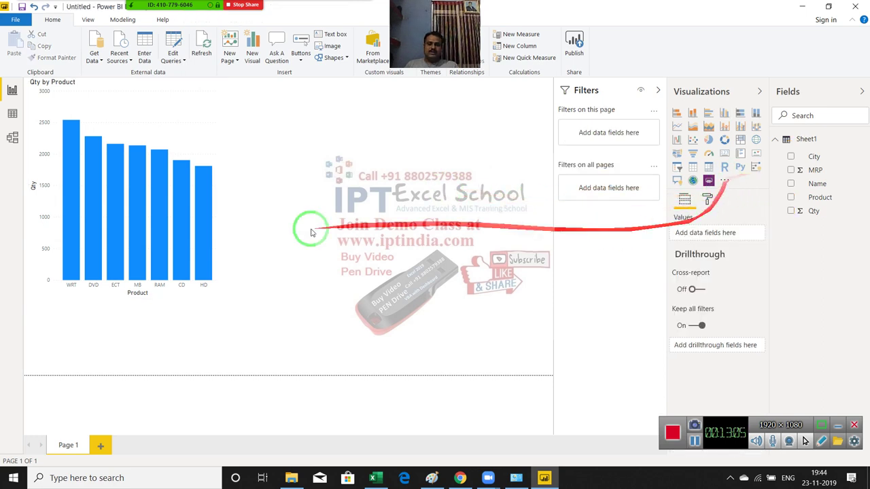
Open the Power Query Editor on Sheet1 and select the MRP and City columns
left_click(172, 46)
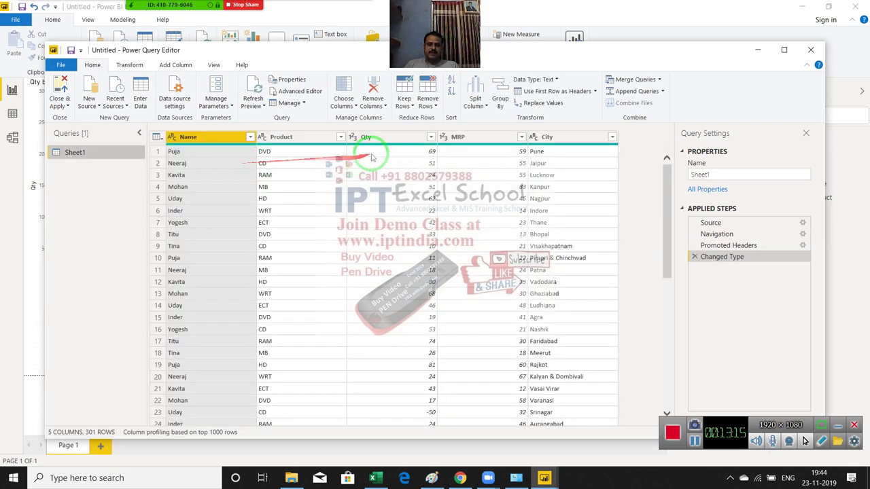
left_click(504, 147)
left_click(482, 136)
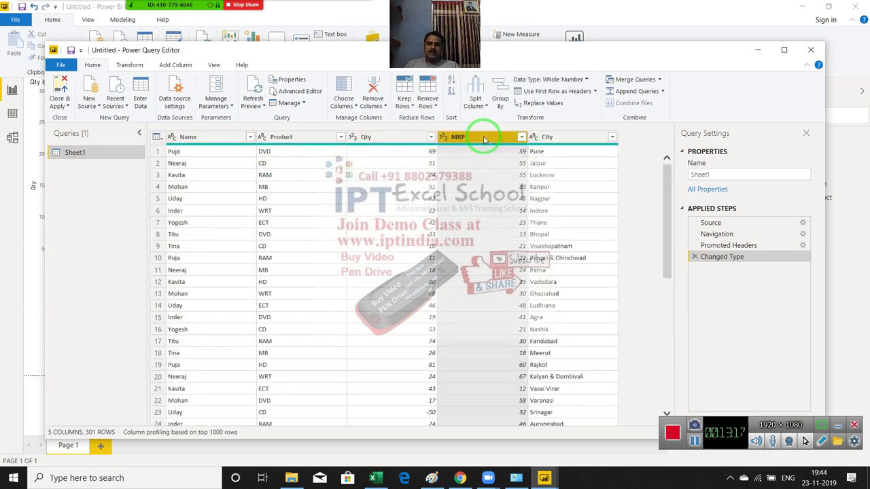
left_click(564, 136)
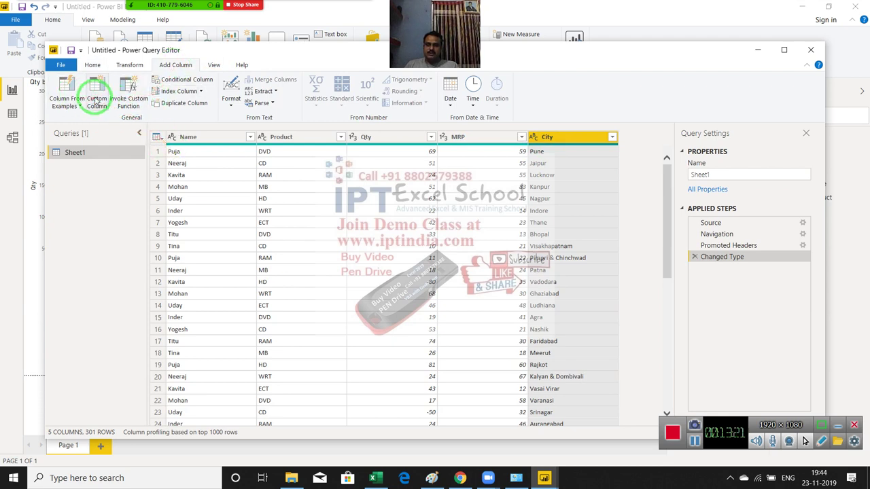
Add a custom column named Total with the formula [MRP]*[Qty]
left_click(97, 100)
type("Total")
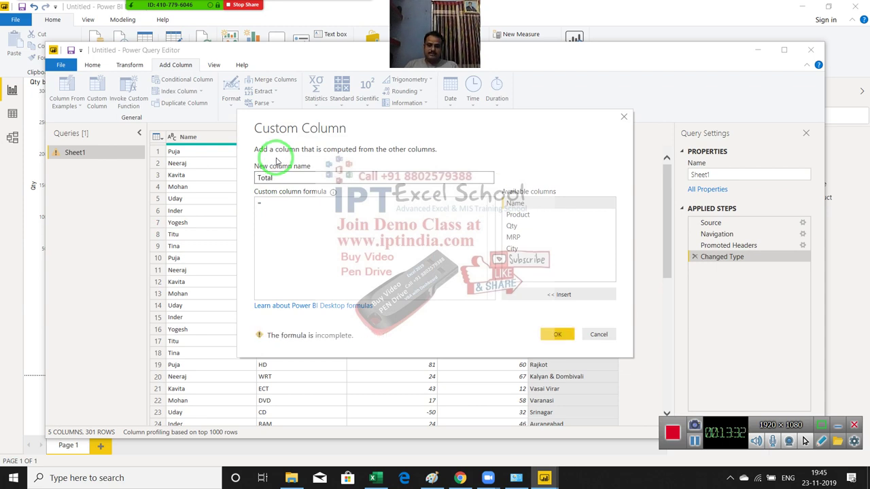
key("Tab")
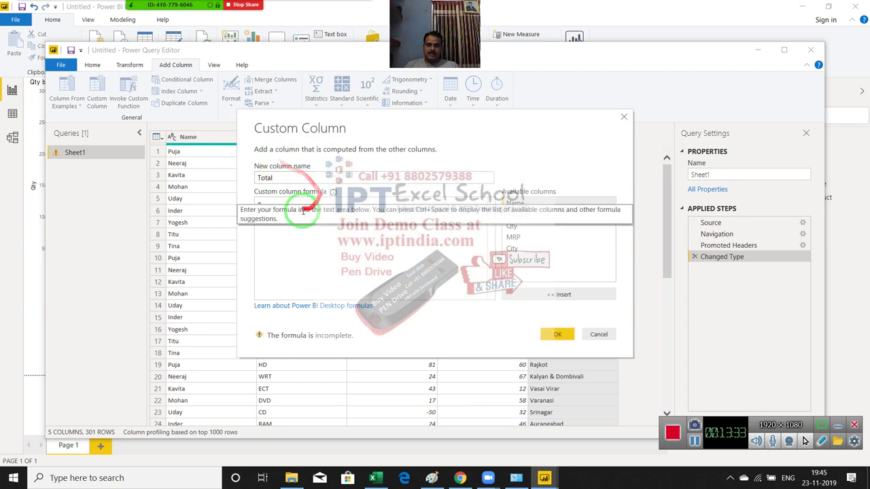
double_click(516, 238)
type("*")
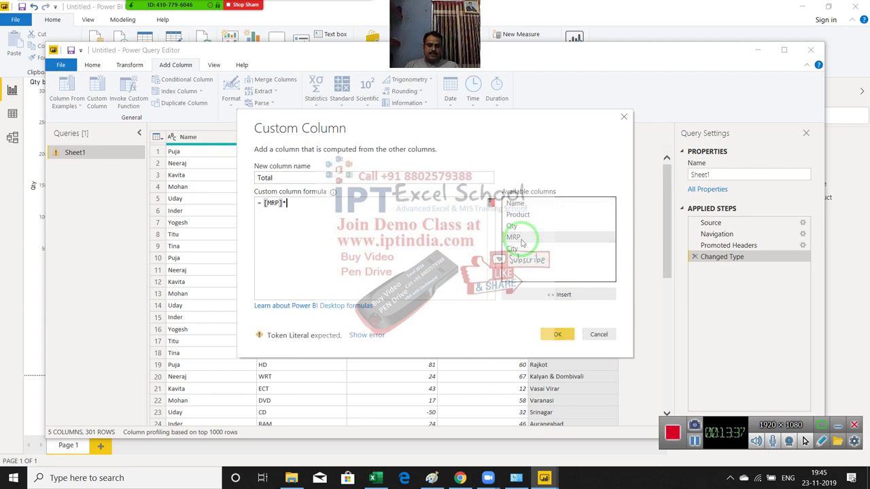
double_click(511, 228)
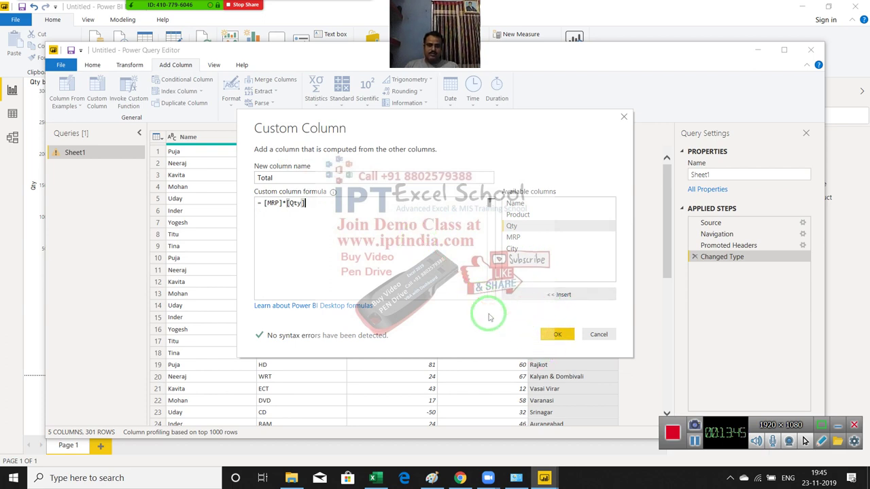
left_click(551, 335)
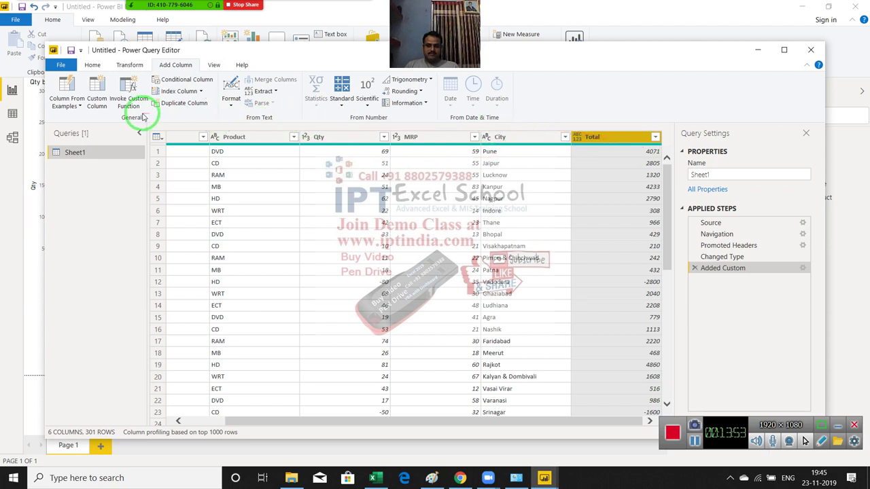
left_click(97, 99)
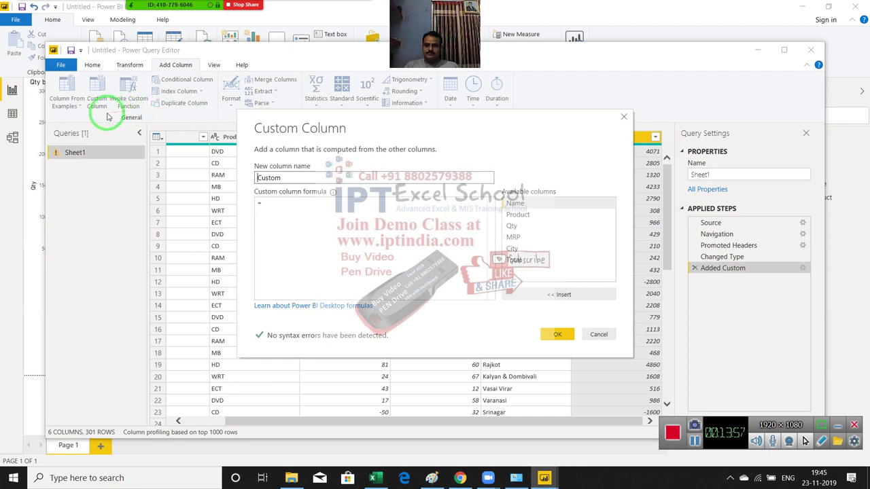
left_click(307, 211)
type("r")
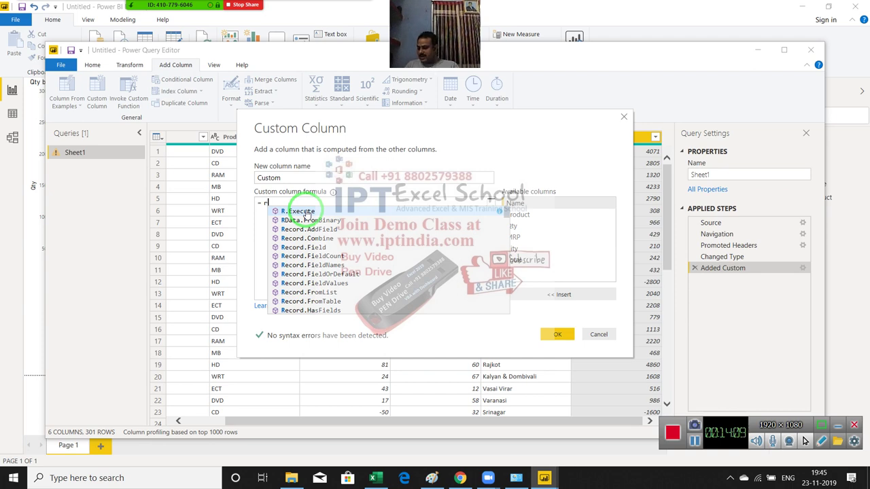
key("BackSpace")
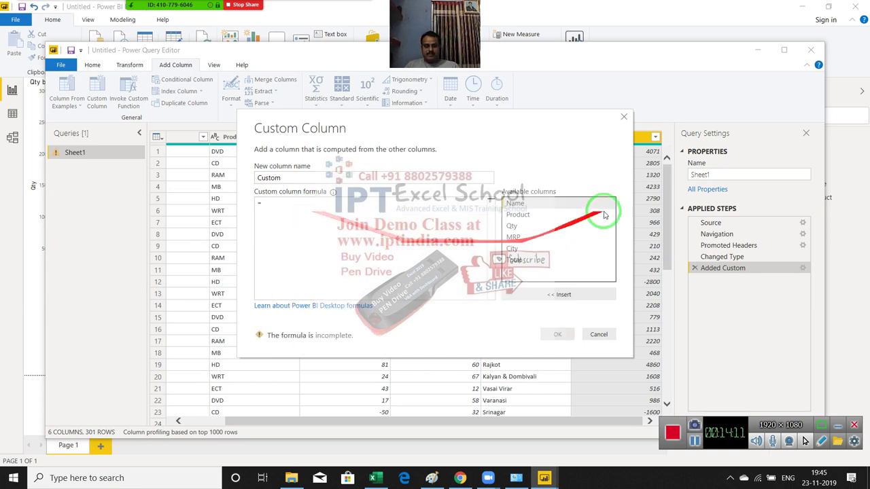
left_click(624, 118)
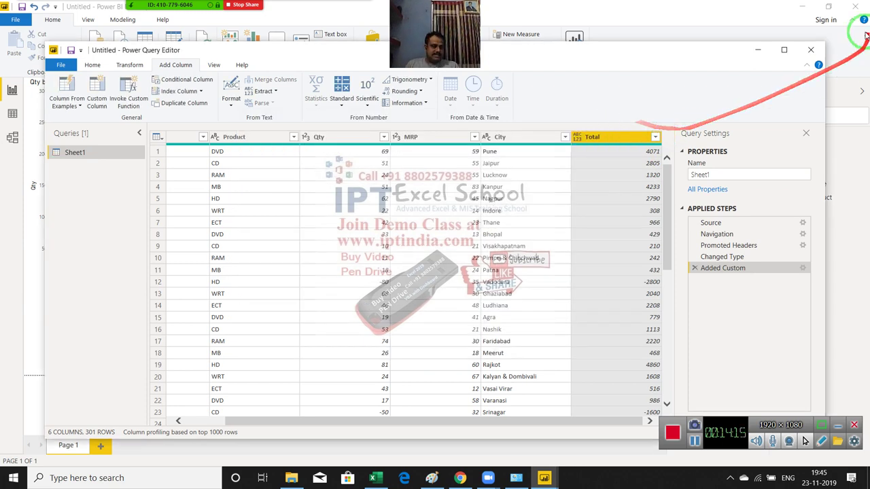
left_click_drag(745, 62, 481, 468)
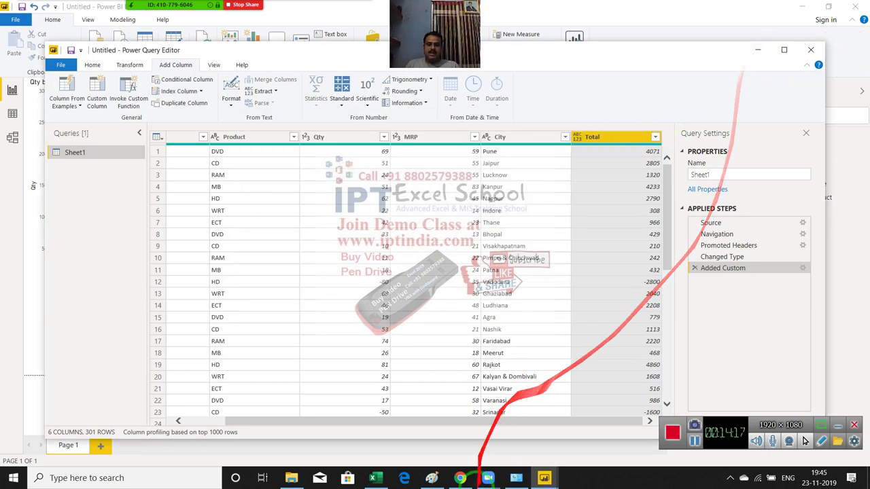
Bring the Excel workbook with the pivot table to the front, showing the Insert ribbon
left_click(375, 478)
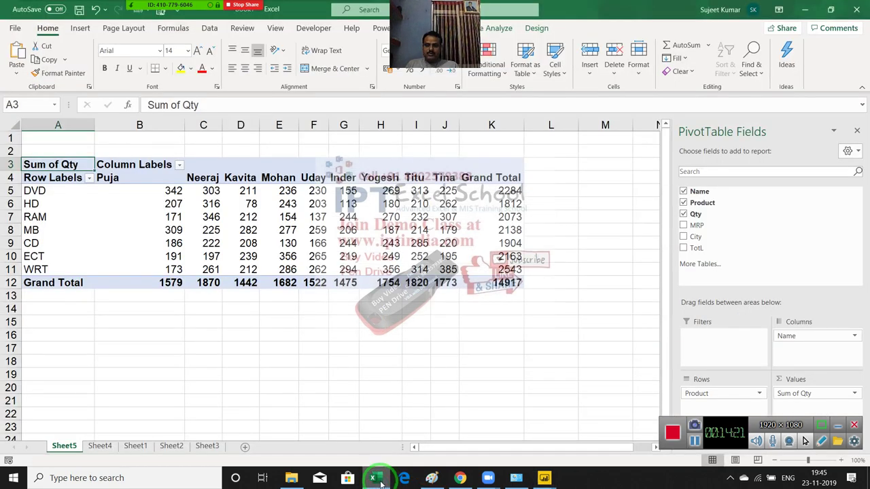
mouse_move(381, 481)
left_mouse_down()
mouse_move(249, 54)
mouse_move(96, 27)
left_mouse_up()
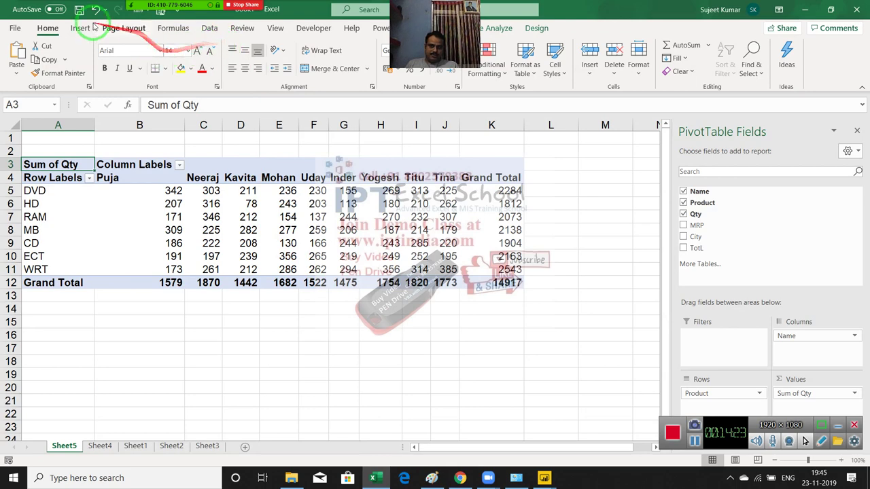
left_click(80, 27)
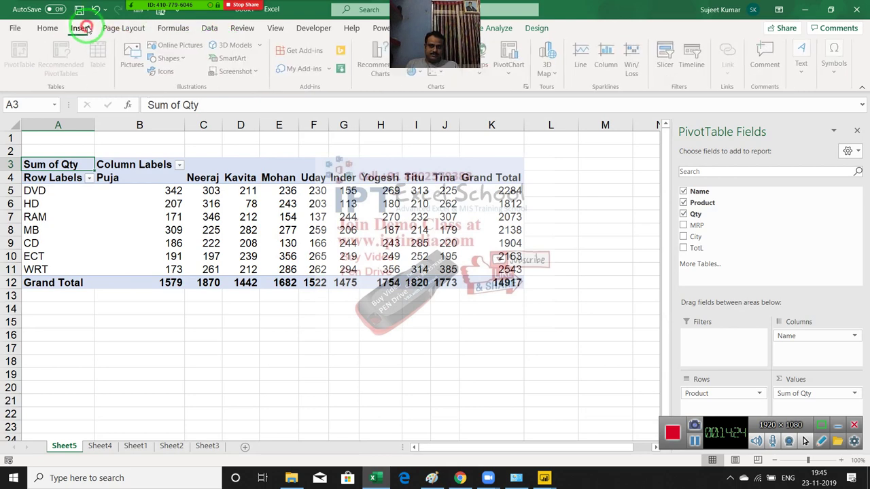
Open and then close the meeting participants list
left_click(140, 13)
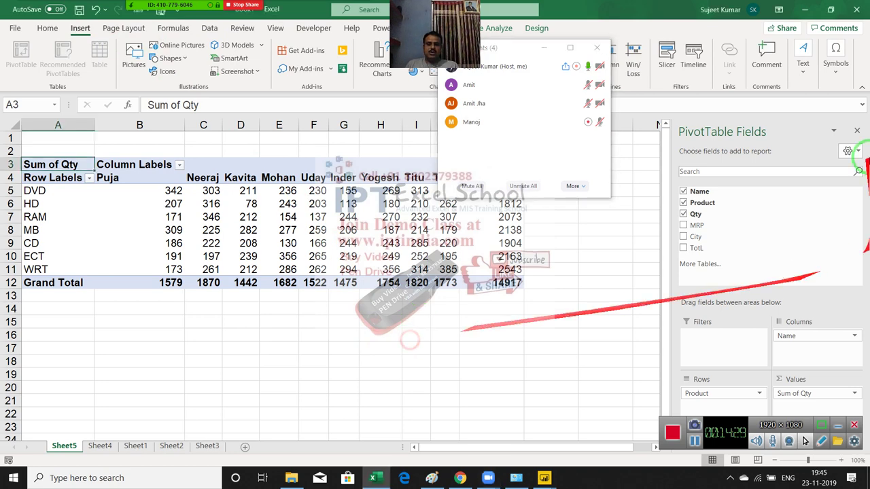
mouse_move(573, 88)
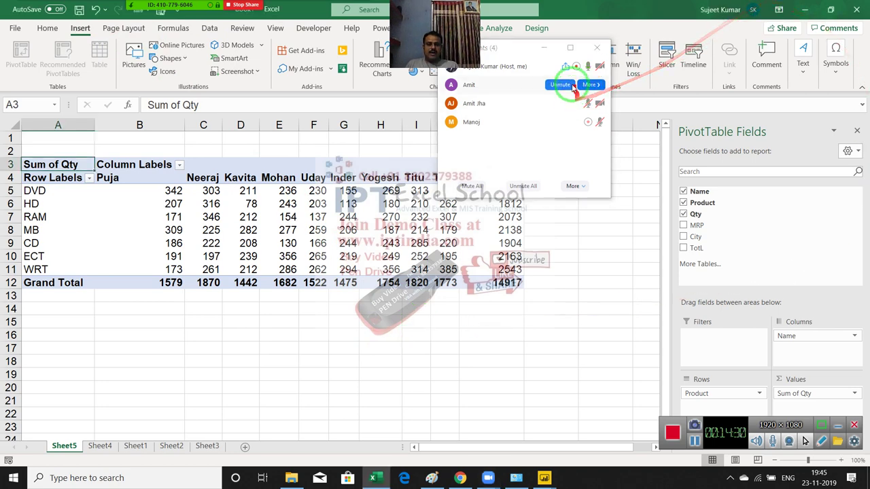
left_click(597, 47)
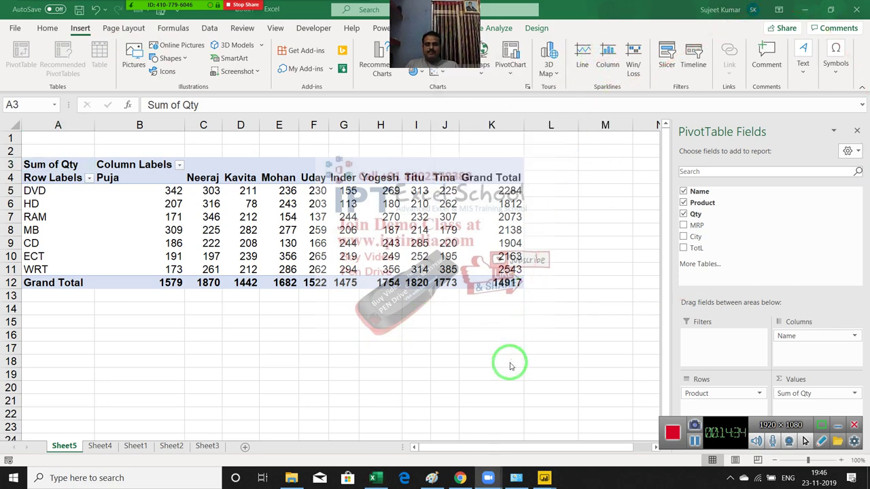
View Sheet4, then close the workbook without saving, leaving a blank Sheet1 in Book1
left_click(105, 446)
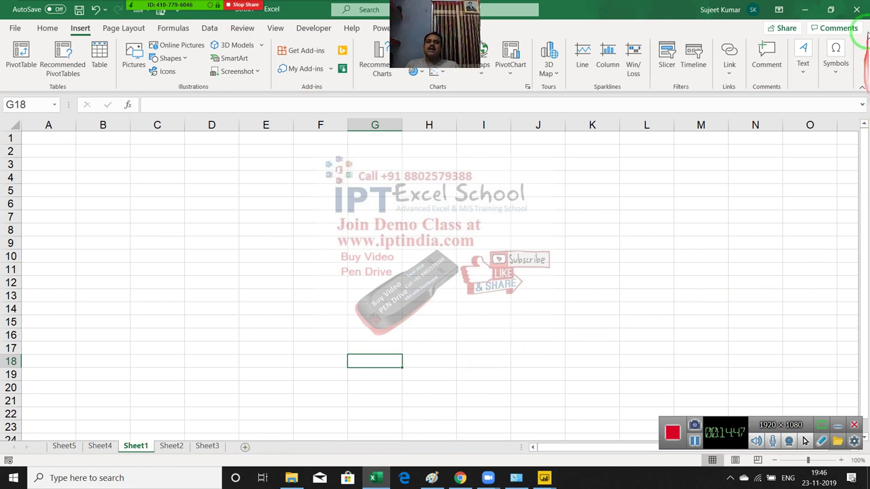
left_click(858, 8)
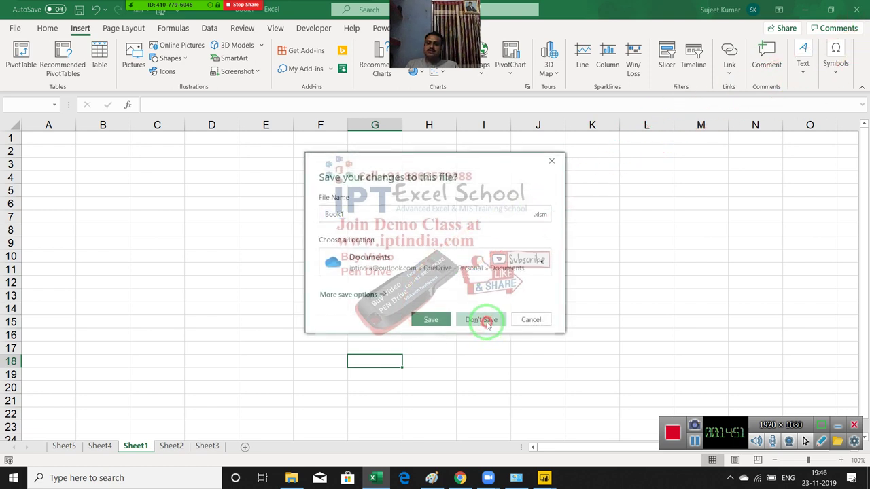
left_click(485, 321)
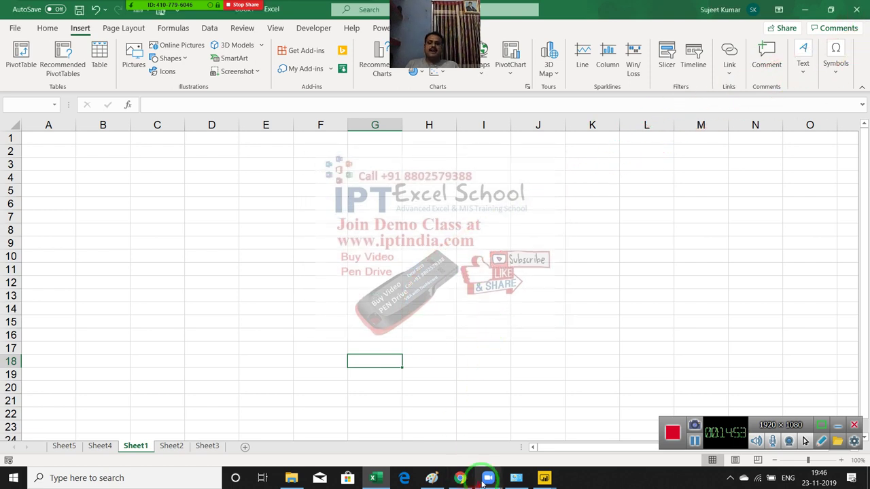
Bring the Chrome window with the Power BI Desktop download page to the front
mouse_move(459, 478)
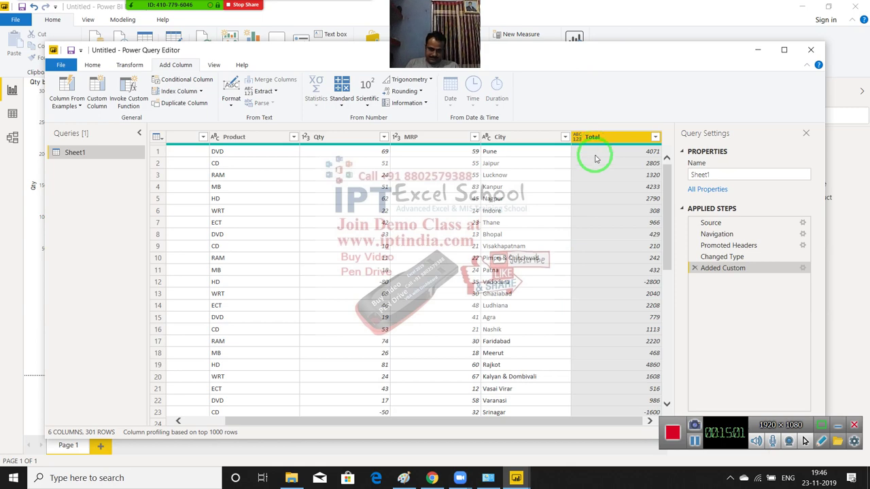
left_click(433, 479)
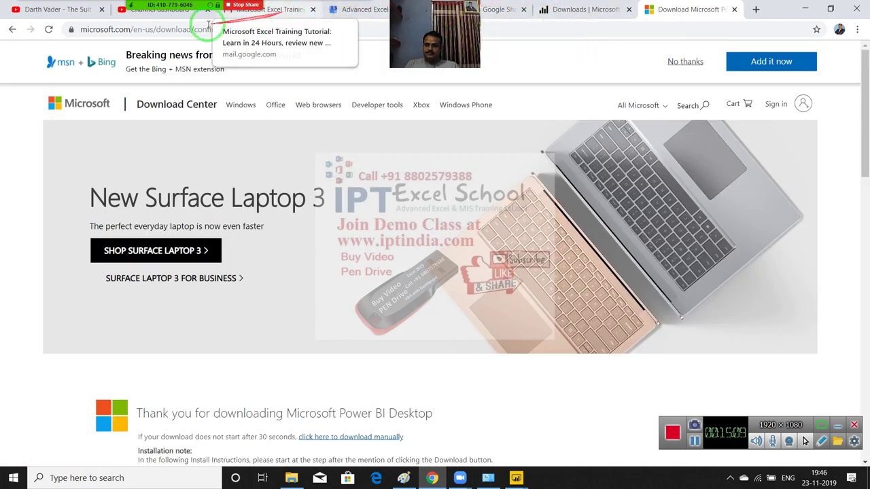
In the Gmail tab, search the mailbox for 'Pivot table'
left_click(296, 9)
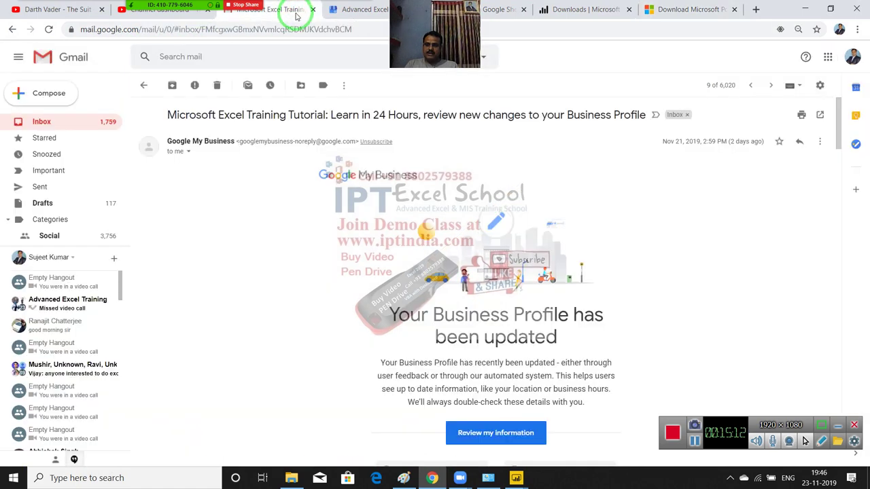
left_click(186, 59)
type("Pi")
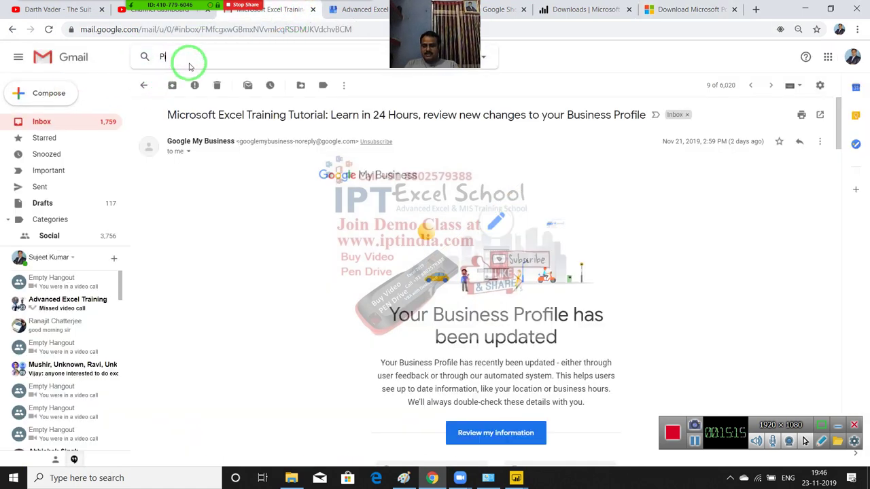
type("vot table")
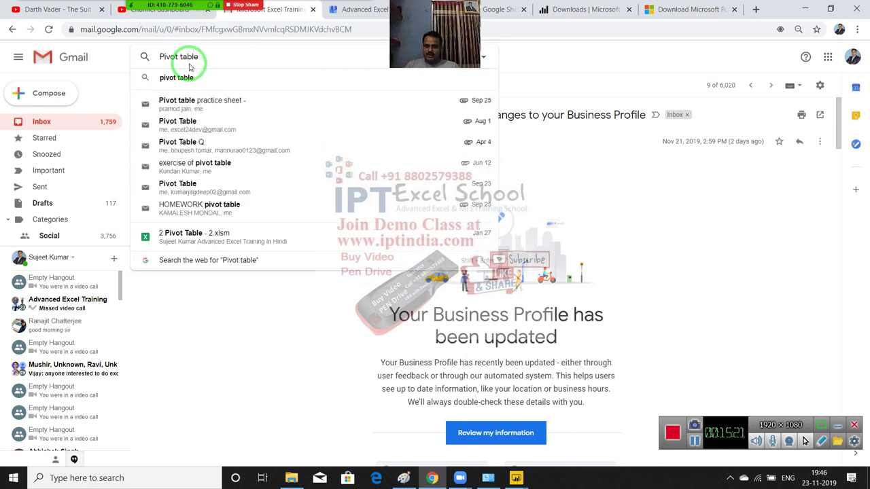
key("Return")
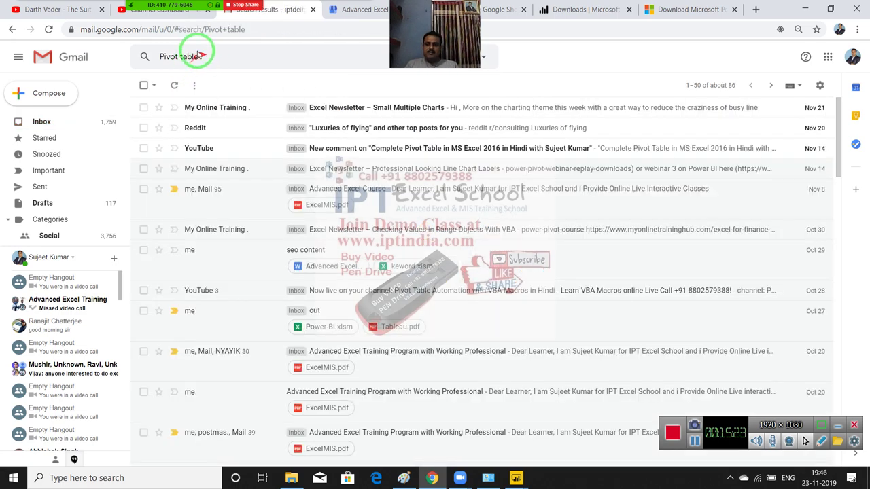
Open the Pivot Table email from the results and show its More actions menu
scroll(535, 313, "down", 3)
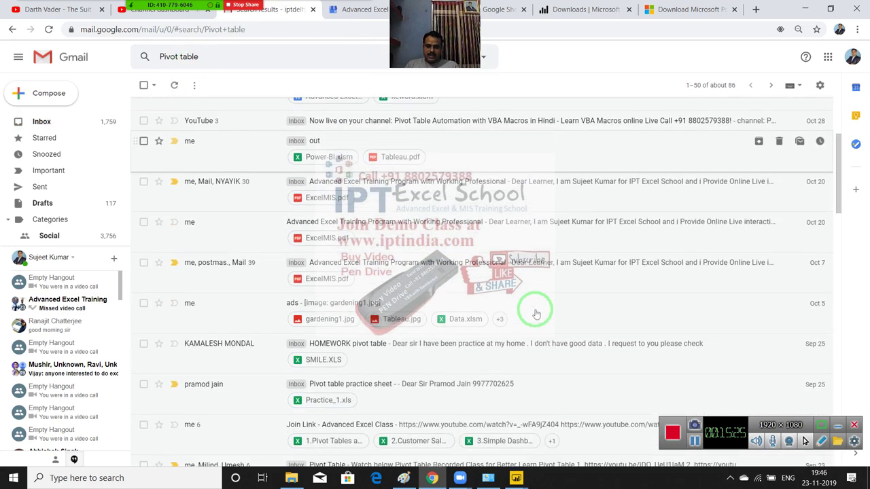
scroll(535, 312, "down", 2)
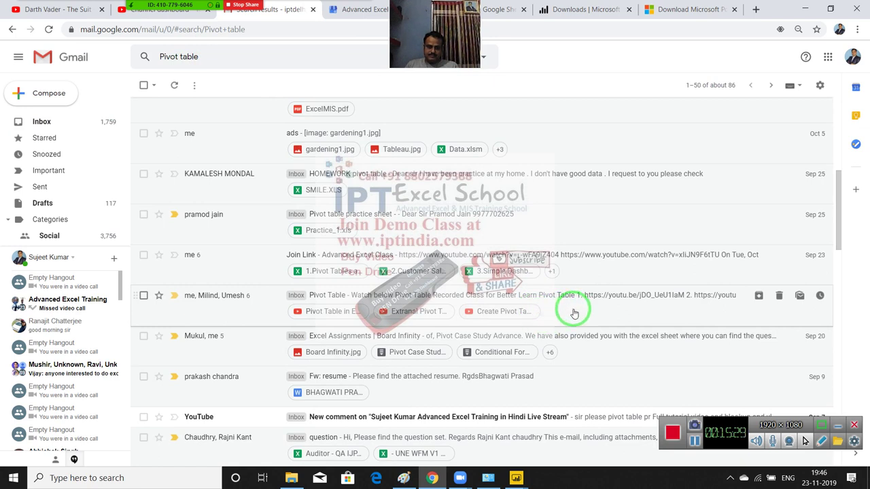
left_click(573, 311)
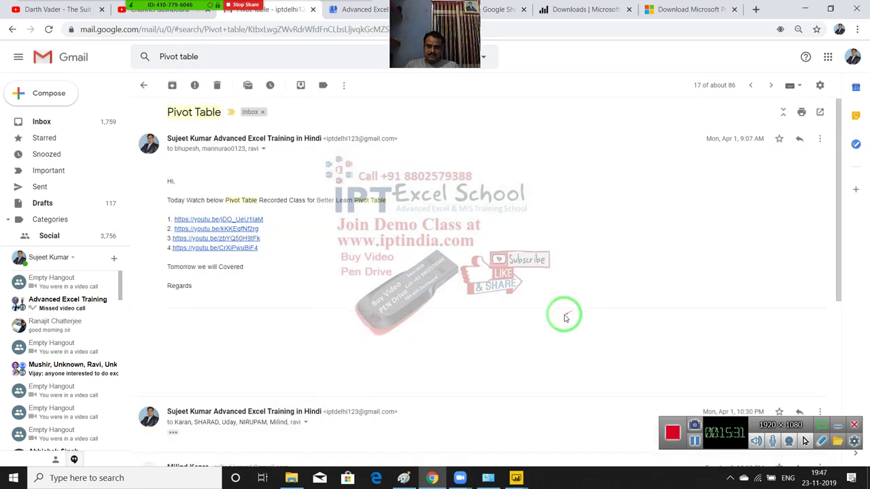
scroll(538, 320, "down", 1)
scroll(548, 313, "up", 1)
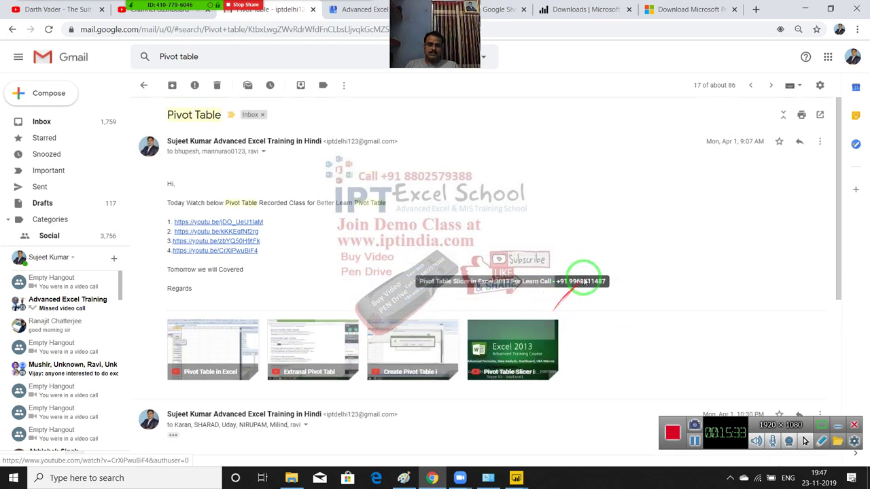
left_click(819, 141)
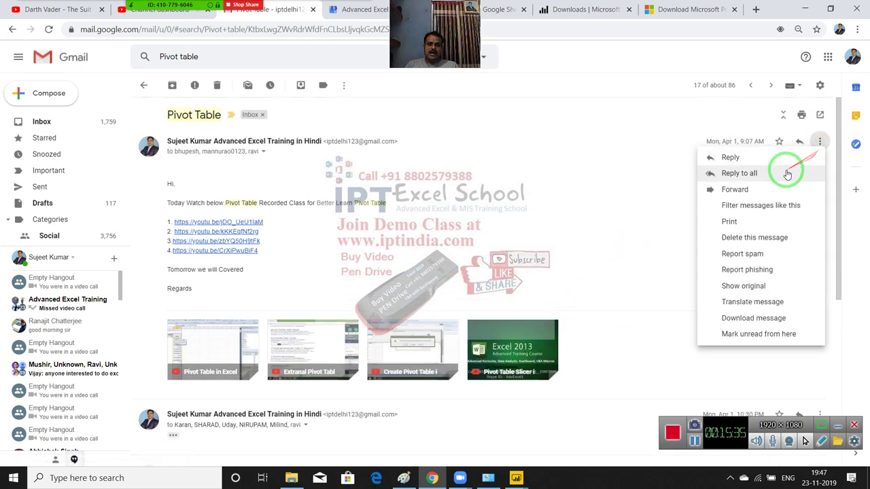
Forward the email in a pop-out window and delete the forwarded-message header and blank lines
left_click(771, 190)
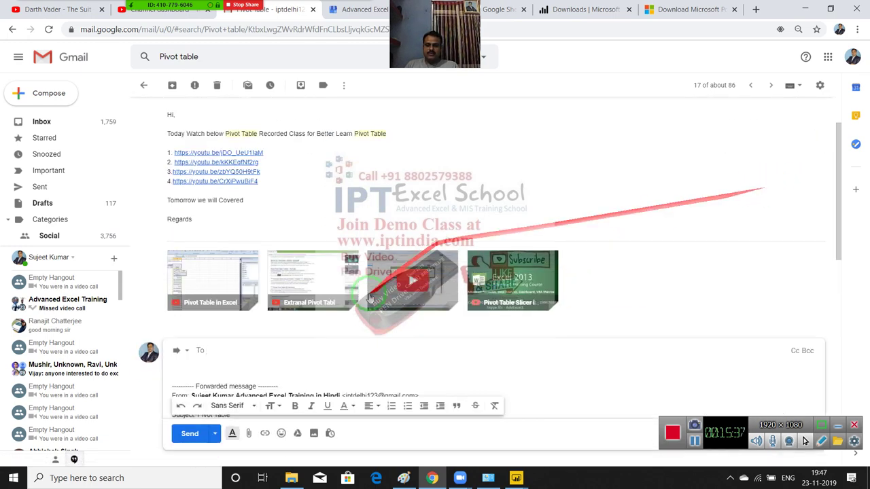
left_click(184, 351)
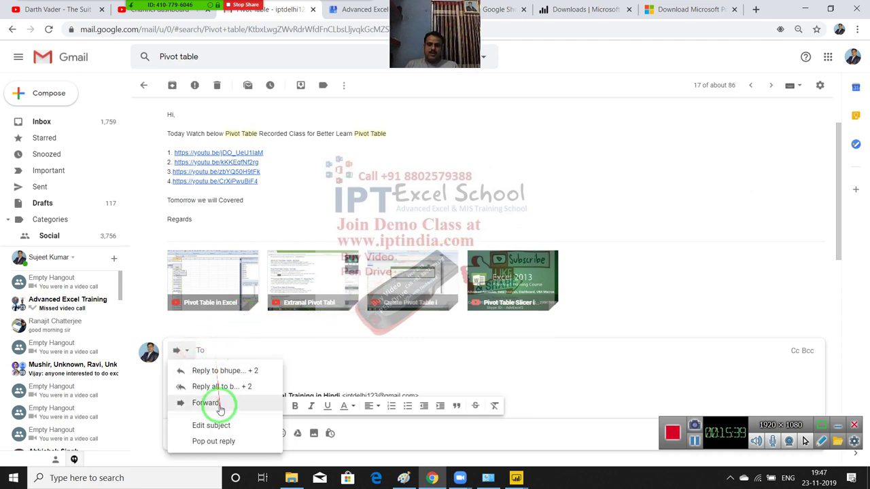
left_click(229, 425)
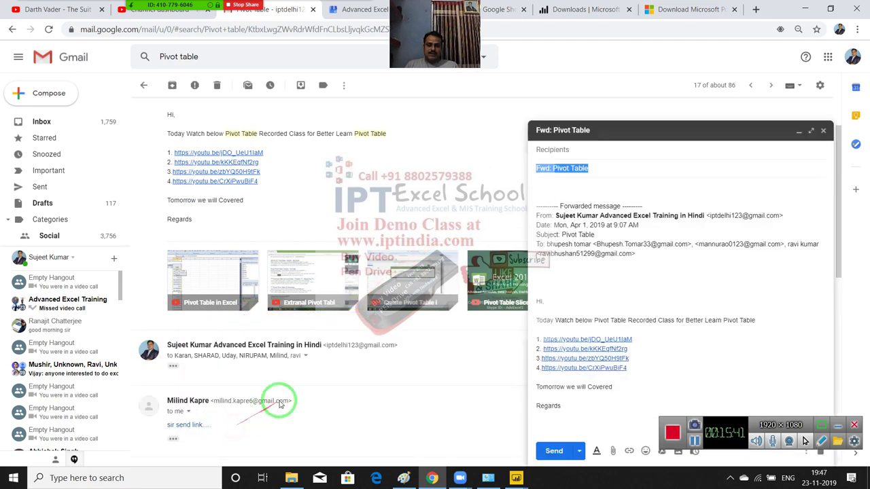
left_click_drag(564, 278, 530, 184)
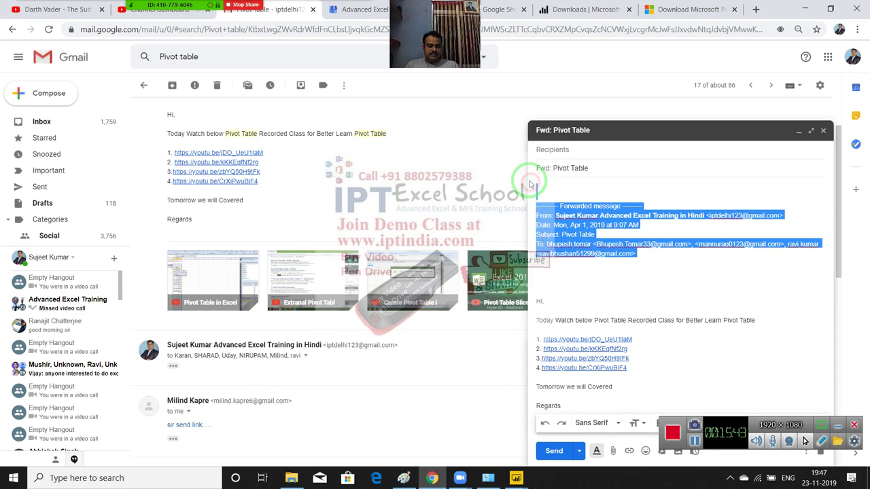
key("Delete")
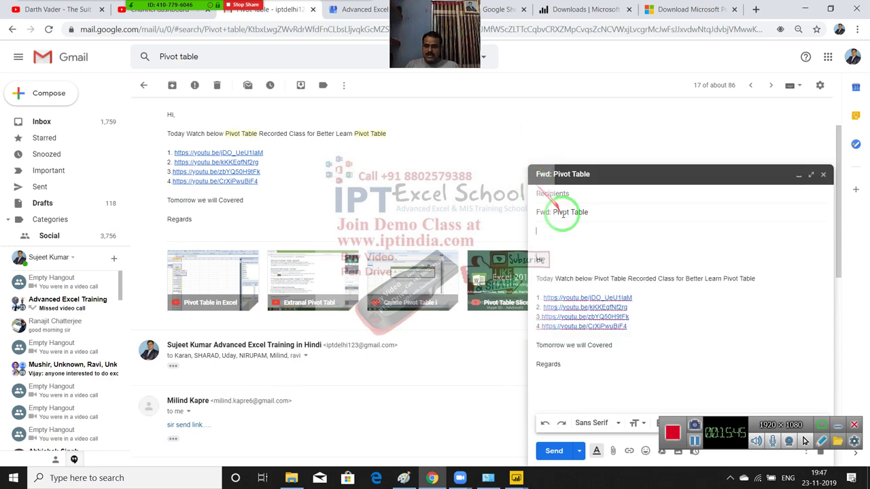
key("Delete")
key("Delete")
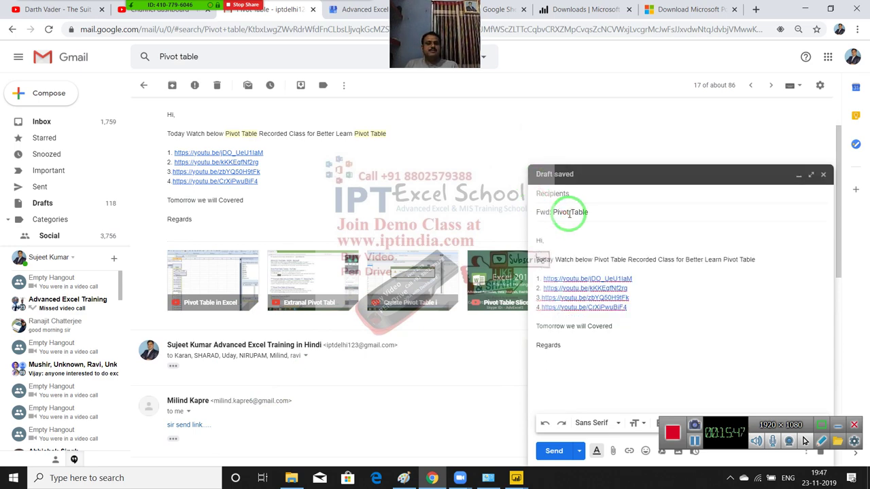
key("Delete")
Add two contacts as To recipients and send the forward
left_click(580, 194)
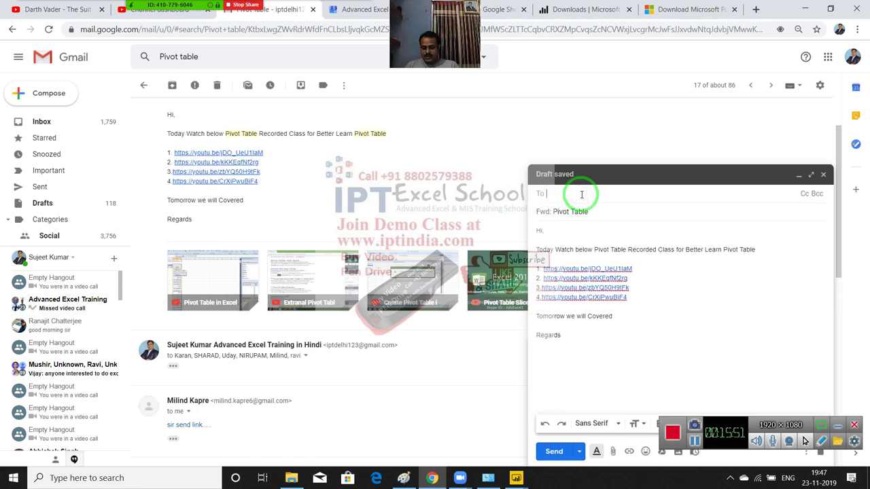
type("nkjh")
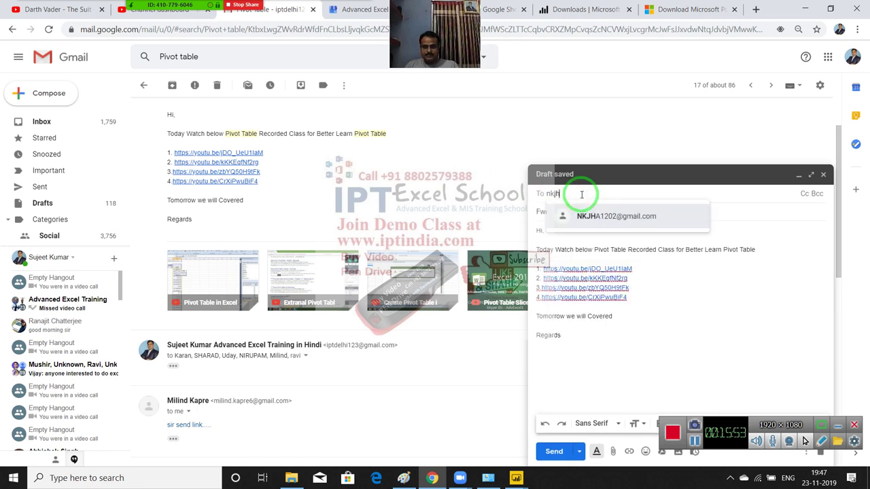
left_click(598, 217)
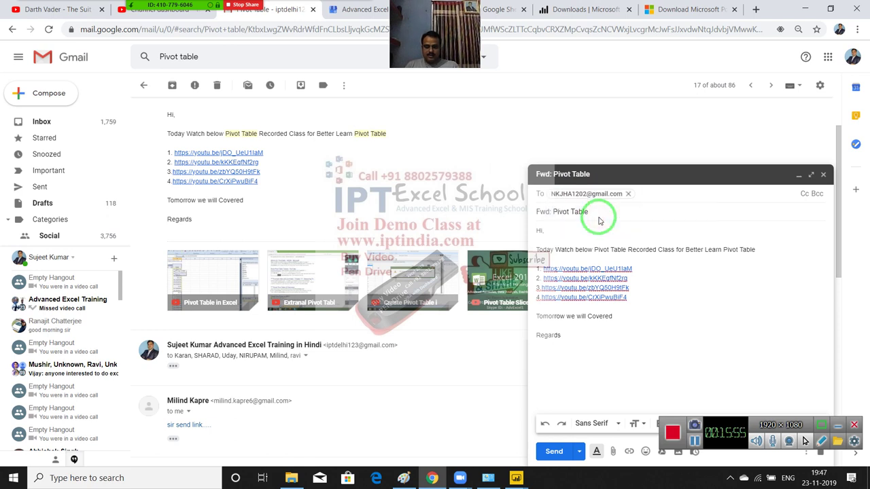
type("m")
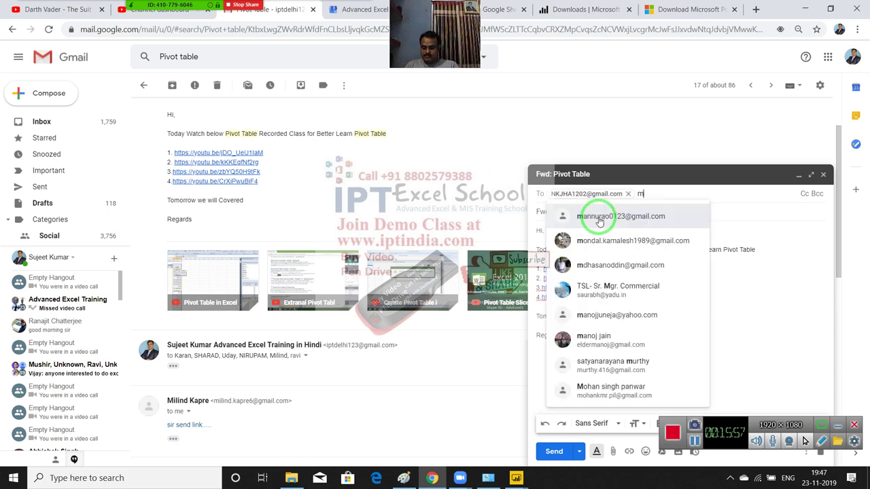
type("anoj")
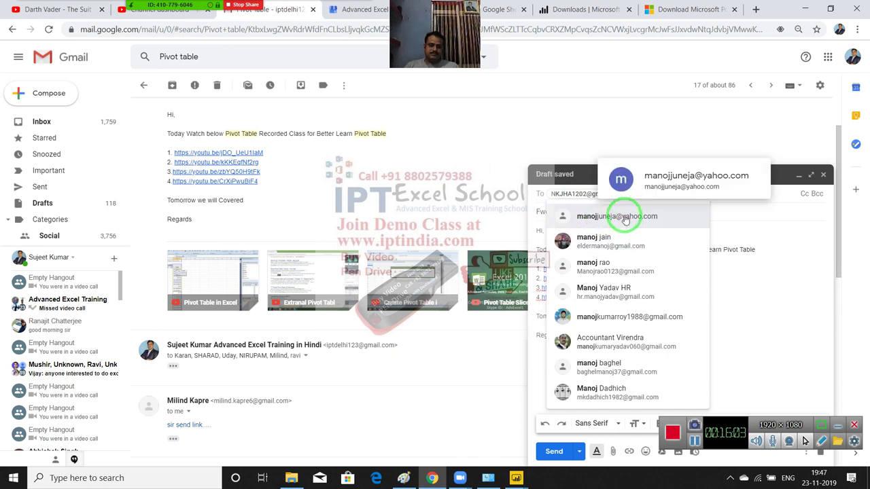
left_click(625, 219)
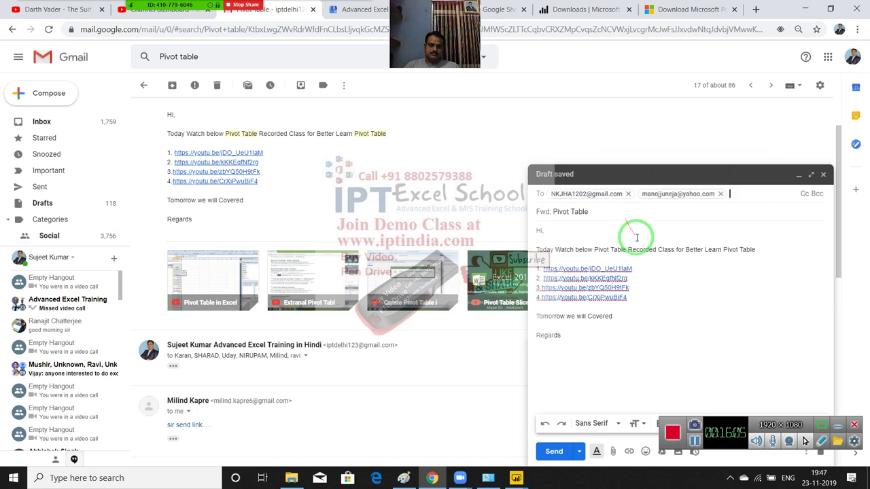
left_click_drag(633, 242, 578, 394)
left_click(554, 453)
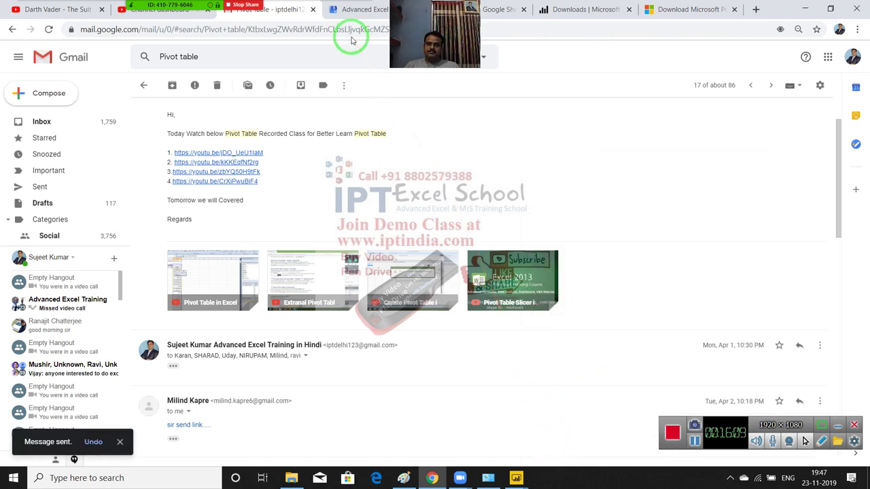
Show the desktop with Win+D and open the Zoom meeting's Participants list
mouse_move(204, 14)
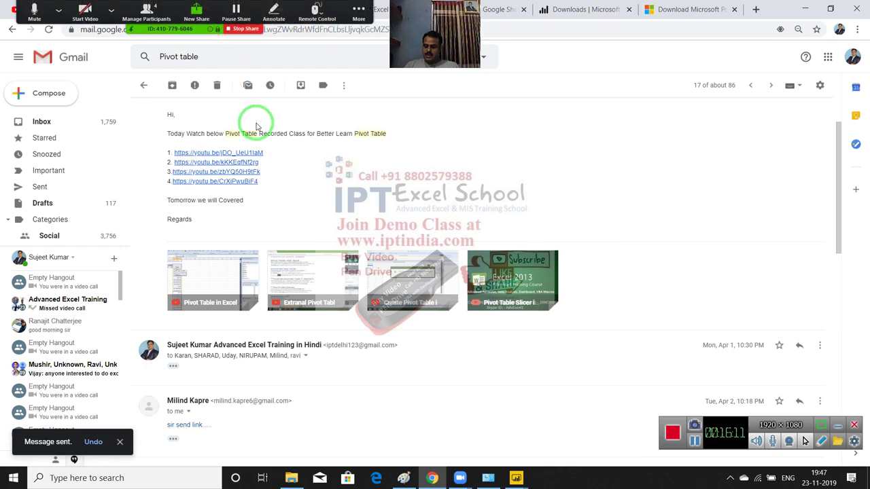
key("super+d")
left_click(163, 17)
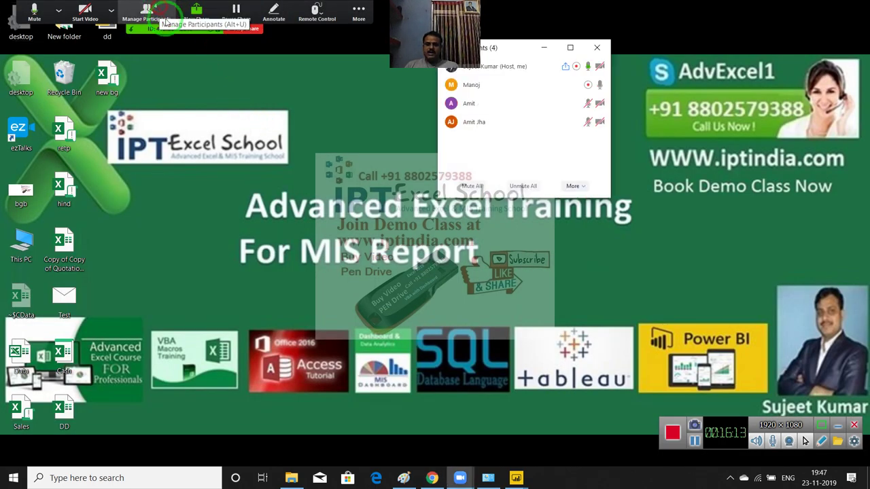